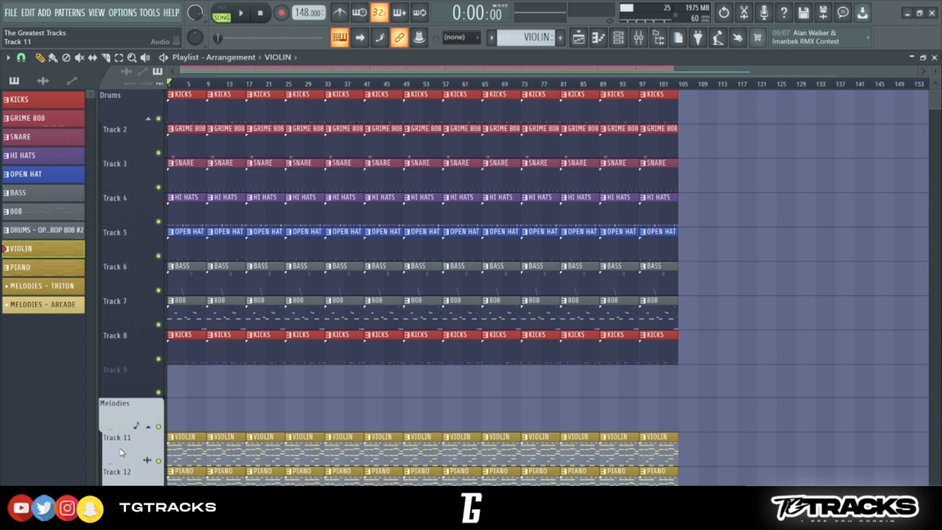
- Delete the drum, bass and 808 clips in the first eight bars and add a hi-hat clip on Track 4 spanning bars 5 to 8
key(Page_Up)
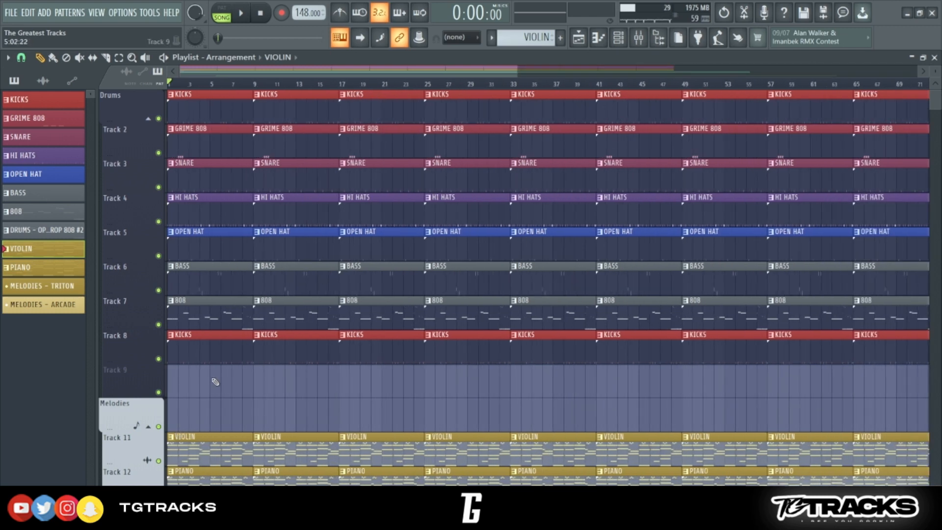
drag(215, 381, 213, 62)
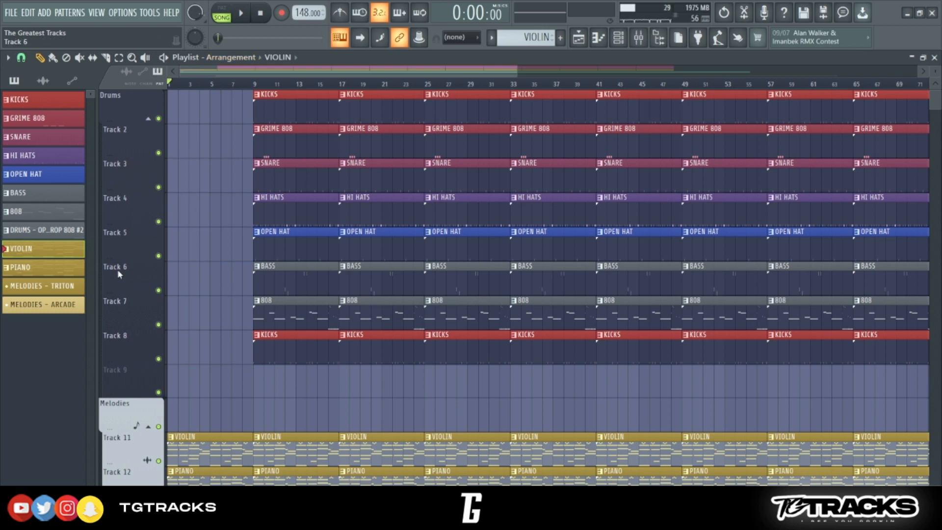
scroll(127, 277, up, 2)
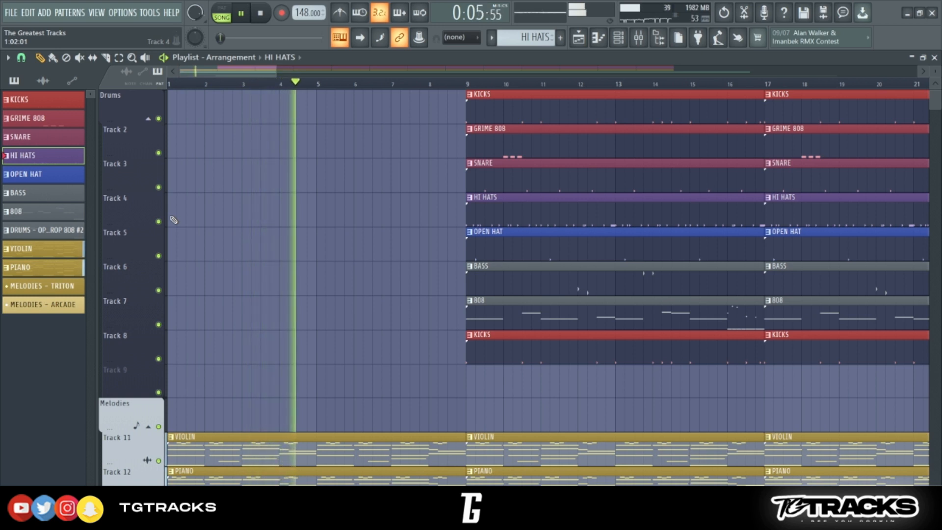
click(173, 220)
drag(169, 219, 322, 219)
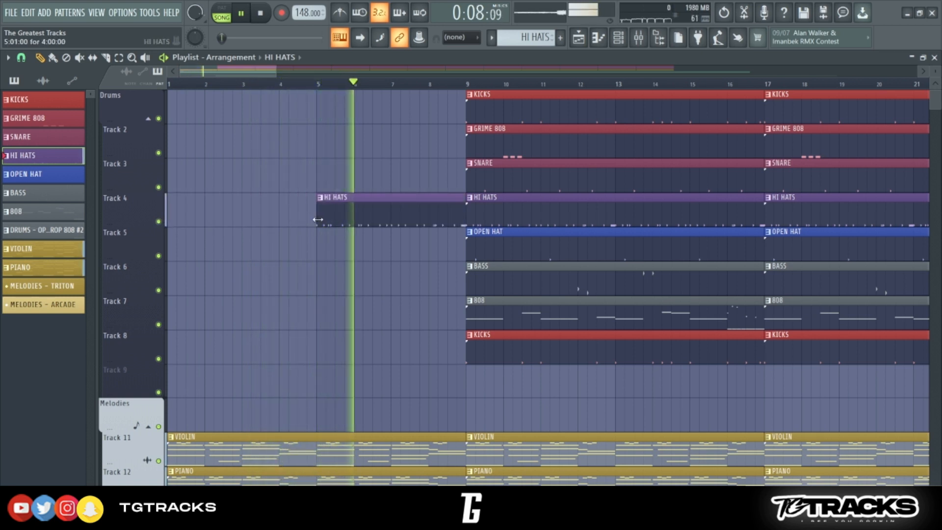
- Remove the kick, snare and open-hat clips from bars 9 to 16 and cut gaps into the 808 clip on Track 7
right_click(483, 113)
right_click(499, 318)
right_click(501, 335)
key(ctrl+z)
right_click(502, 344)
right_click(504, 244)
right_click(541, 318)
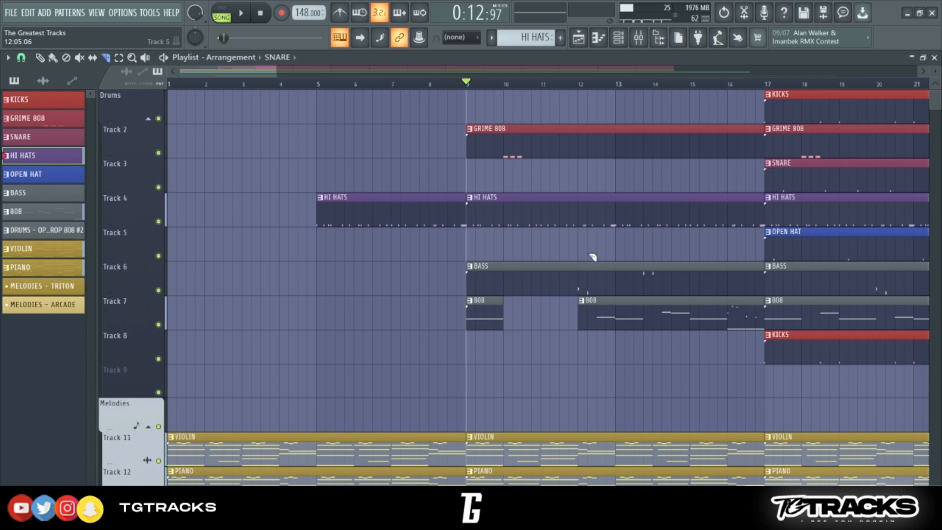
scroll(591, 258, down, 3)
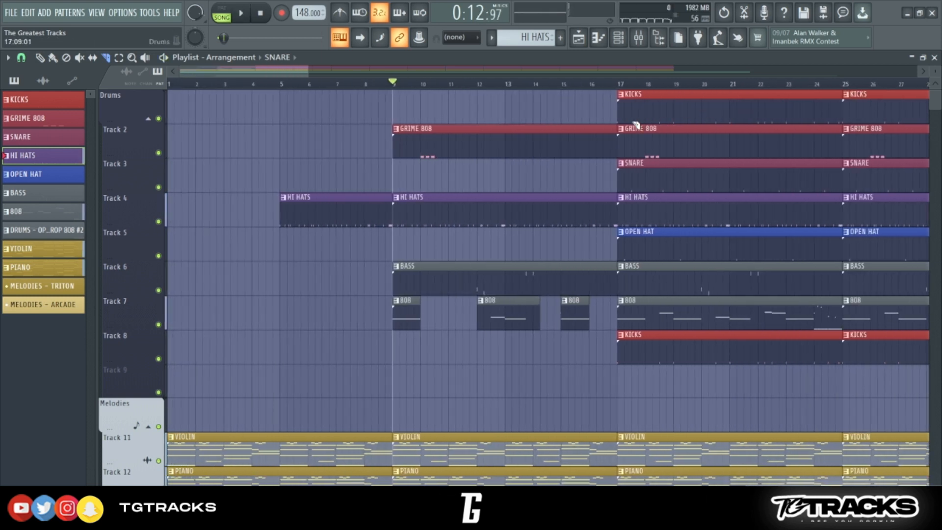
- Remove the kicks in bars 17–18 and on Track 8, and cut a gap before bar 19 in the snare, hi-hat, open-hat, bass and 808 clips
click(619, 84)
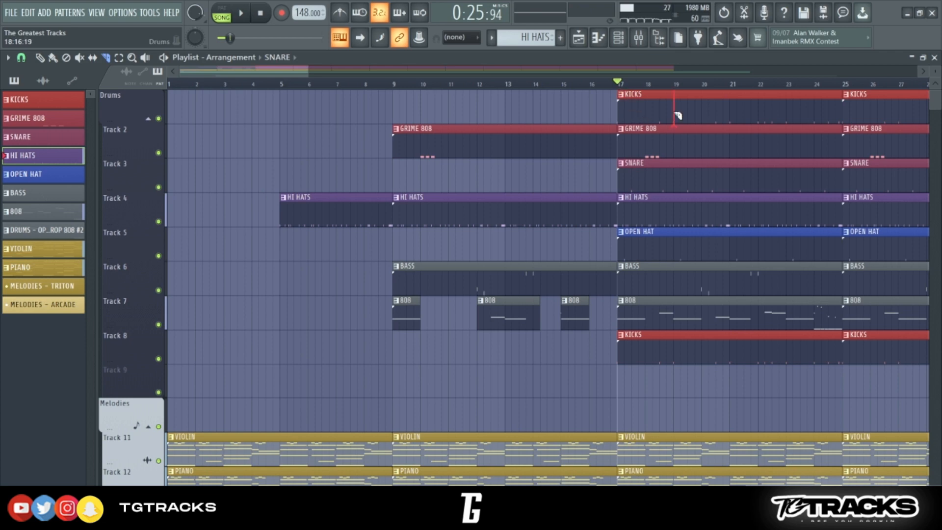
scroll(683, 165, up, 4)
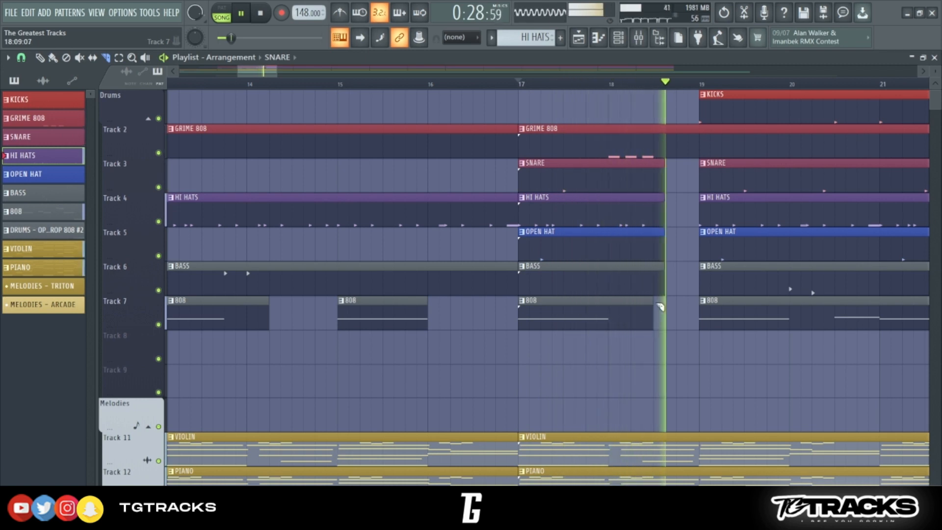
click(42, 59)
- Pick up the RISER 2 sample from the muted clips below the melodies and place it on Track 8 near the gap before bar 19
scroll(446, 258, down, 10)
scroll(230, 317, down, 5)
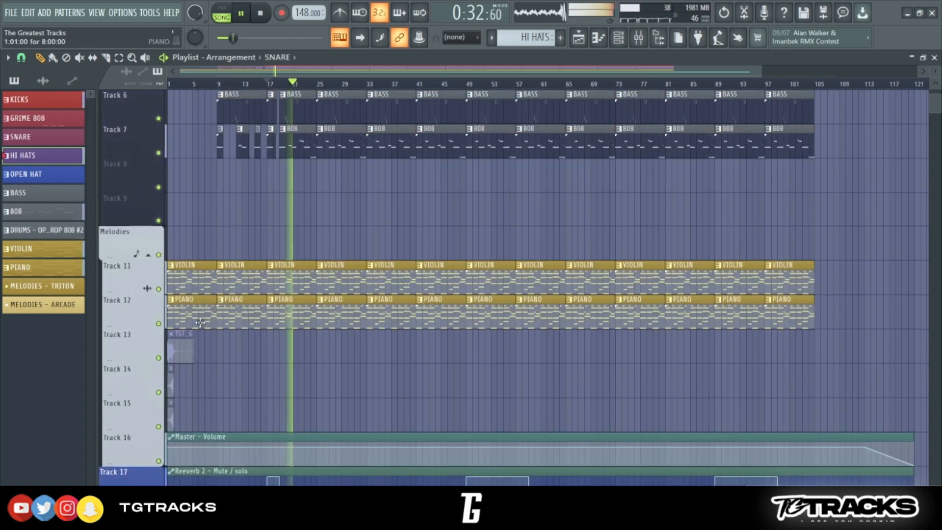
key(space)
scroll(175, 383, up, 3)
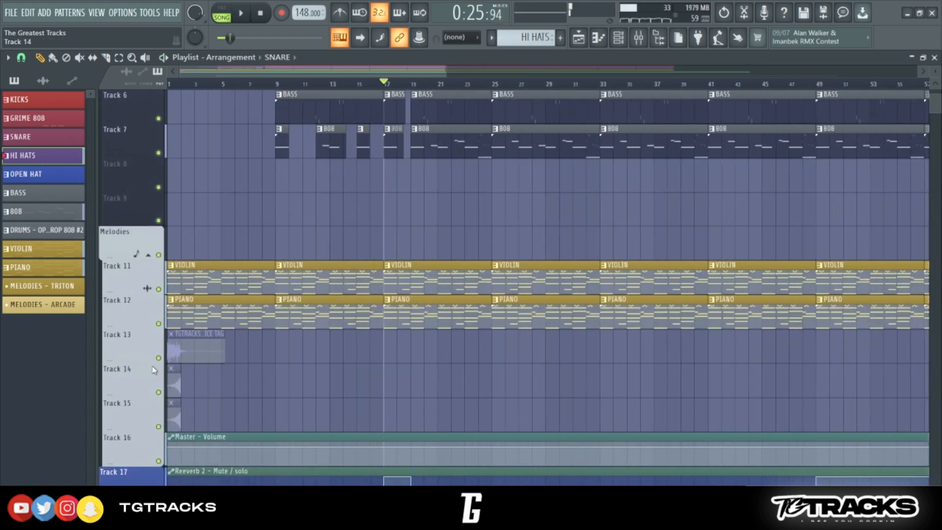
click(175, 382)
scroll(178, 384, up, 3)
scroll(387, 288, up, 5)
scroll(456, 280, down, 5)
scroll(523, 273, up, 5)
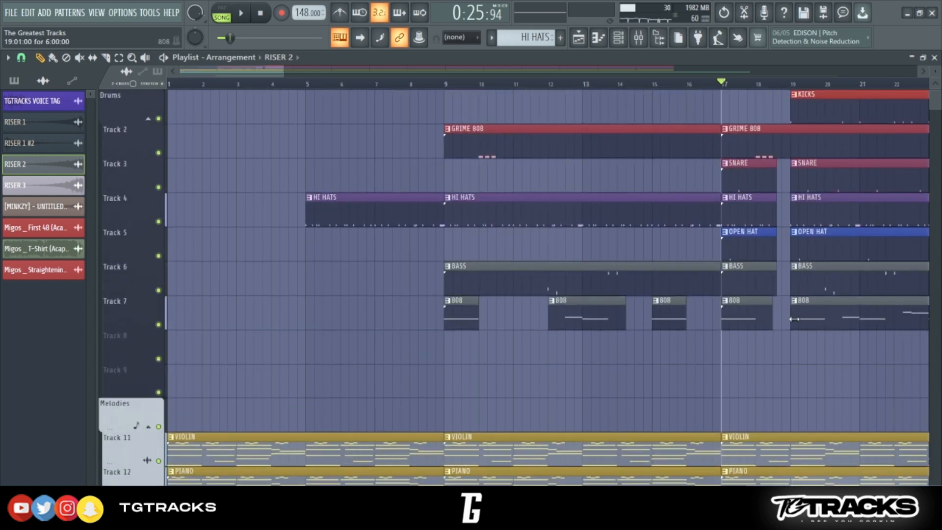
scroll(756, 383, up, 4)
click(688, 346)
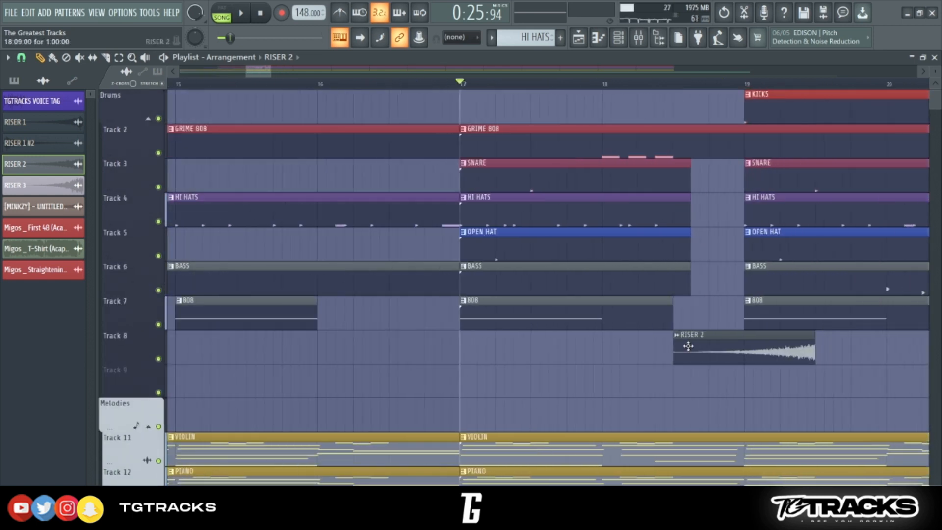
- Move the RISER 2 clip so it starts at bar 18 and ends at bar 19, and play the transition from bar 17
scroll(688, 346, down, 2)
drag(693, 346, 676, 348)
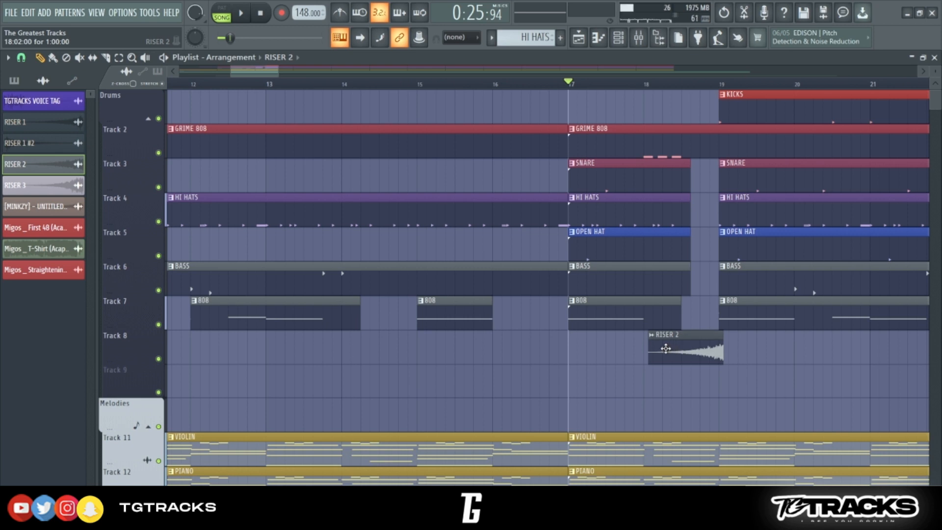
drag(663, 348, 659, 349)
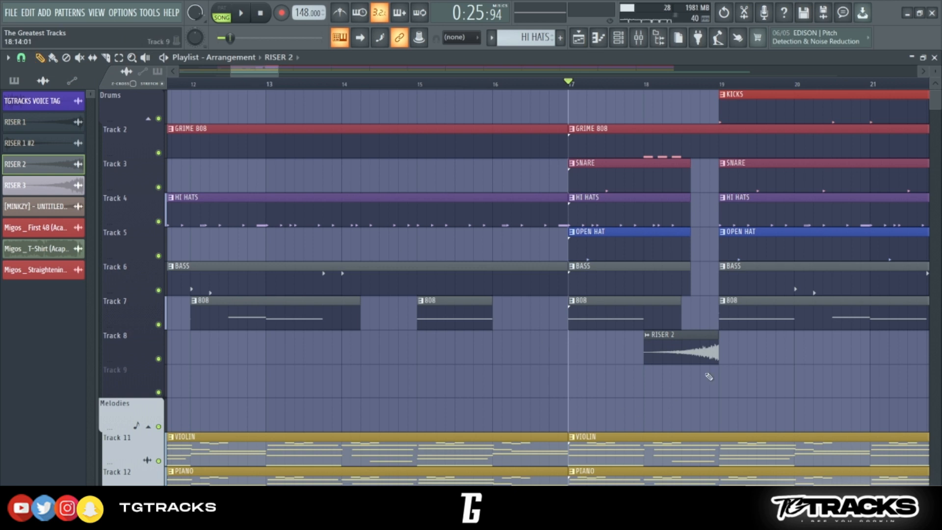
key(space)
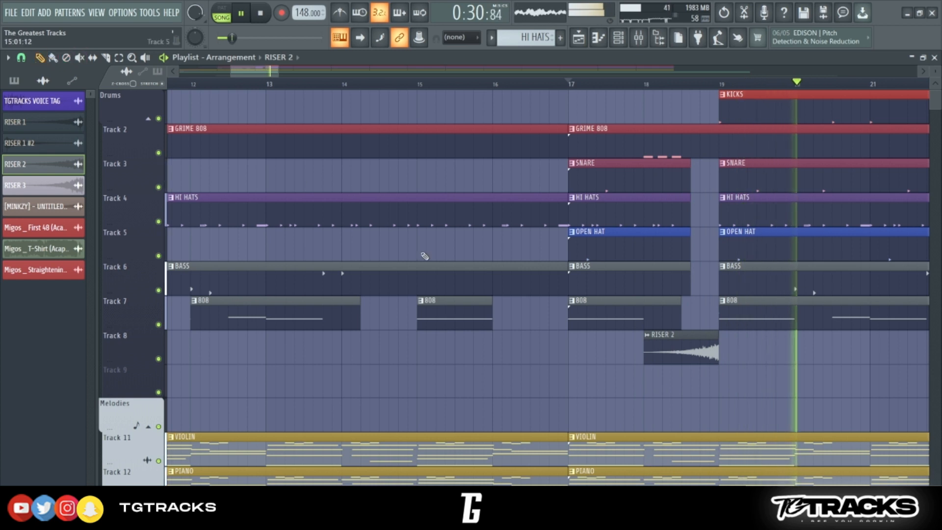
- Remove the violin clips from bars 1 to 8 and bars 33 to 40 on Track 11
scroll(424, 258, down, 6)
scroll(429, 259, down, 3)
key(space)
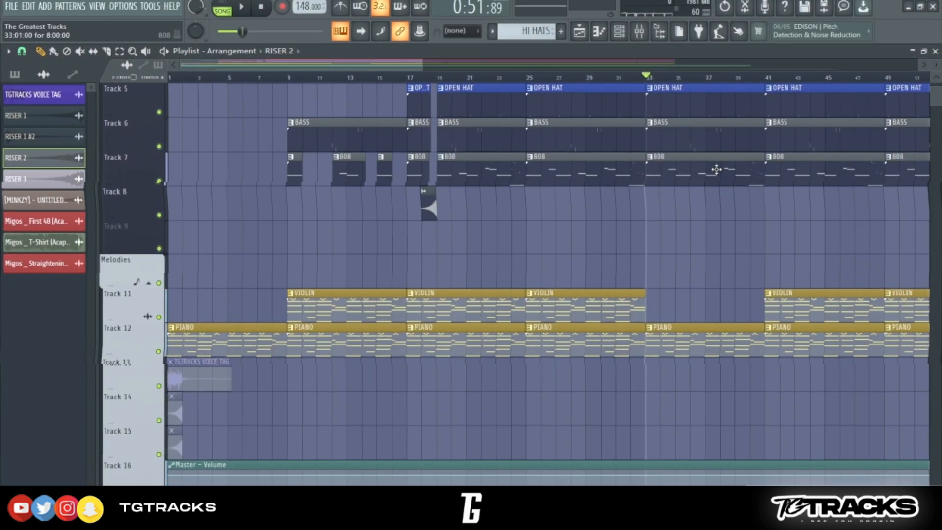
scroll(524, 294, down, 3)
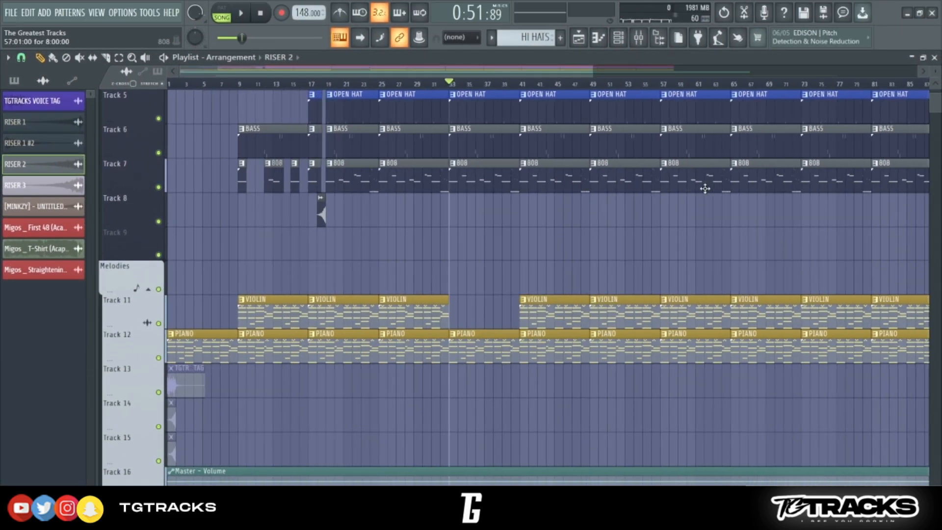
- Delete all drum, bass and 808 clips from bar 65 to the end of the arrangement on Tracks 1 to 7
scroll(523, 294, up, 4)
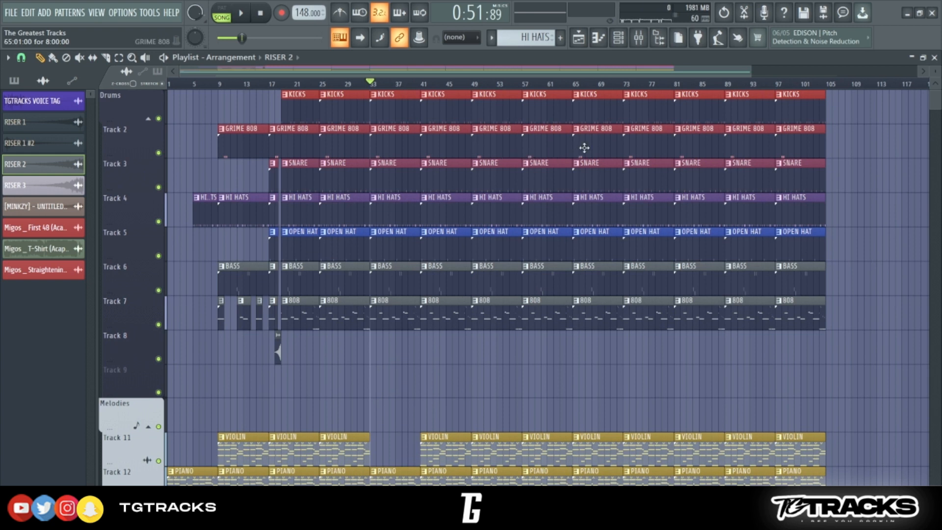
drag(573, 91, 861, 324)
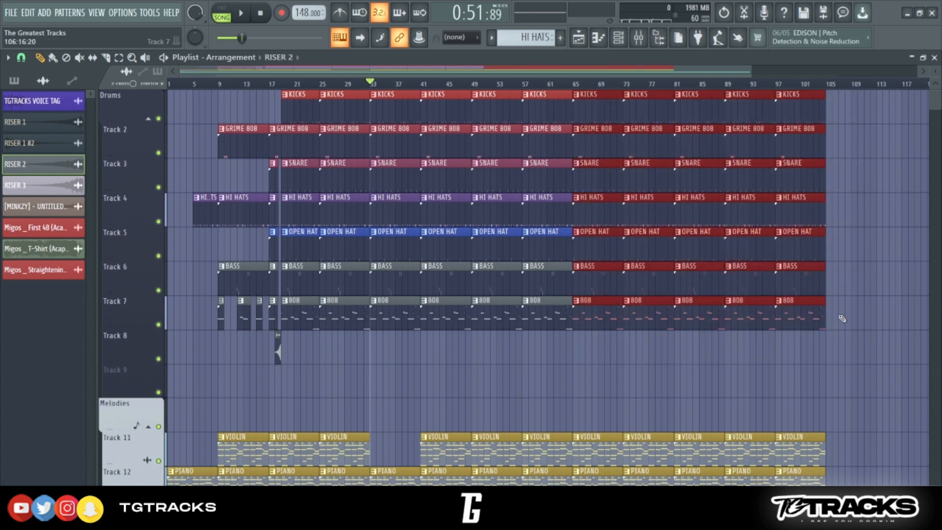
key(Delete)
- Copy the drum, bass, 808 and riser clips from bars 17–32 so the copy starts at bar 65
drag(412, 377, 563, 83)
ctrl+click(371, 380)
drag(349, 395, 270, 93)
drag(290, 139, 597, 145)
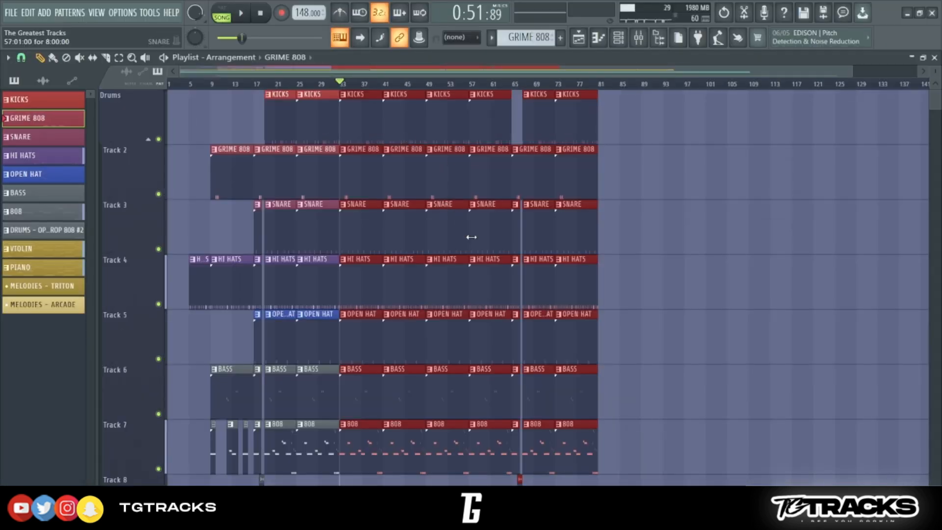
- Duplicate the selected drum, bass, 808 and riser clips of bars 33–80 directly after themselves, starting at bar 81
key(ctrl+b)
scroll(632, 168, up, 3)
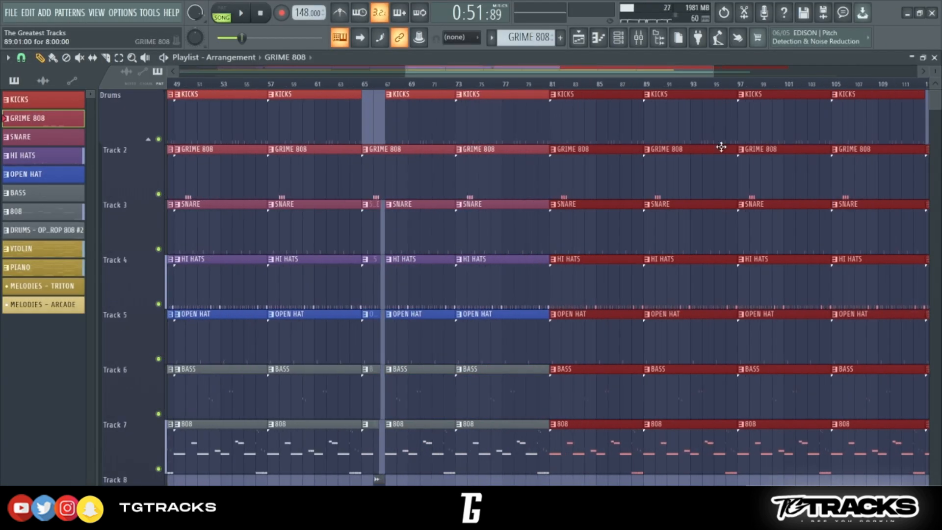
scroll(591, 148, down, 4)
scroll(599, 273, up, 3)
scroll(632, 294, down, 3)
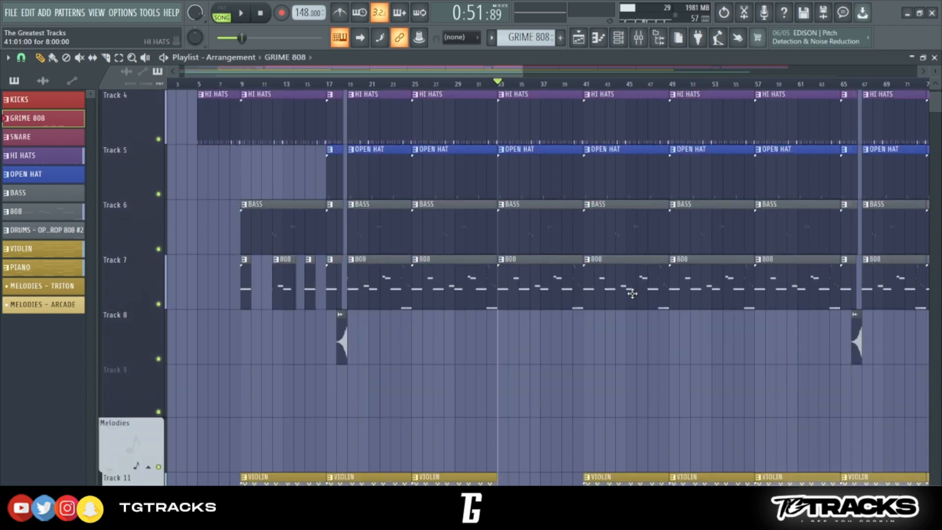
- Delete the eight-bar bass clip starting at bar 33 on Track 6
scroll(632, 293, down, 5)
scroll(580, 449, up, 5)
scroll(614, 381, up, 3)
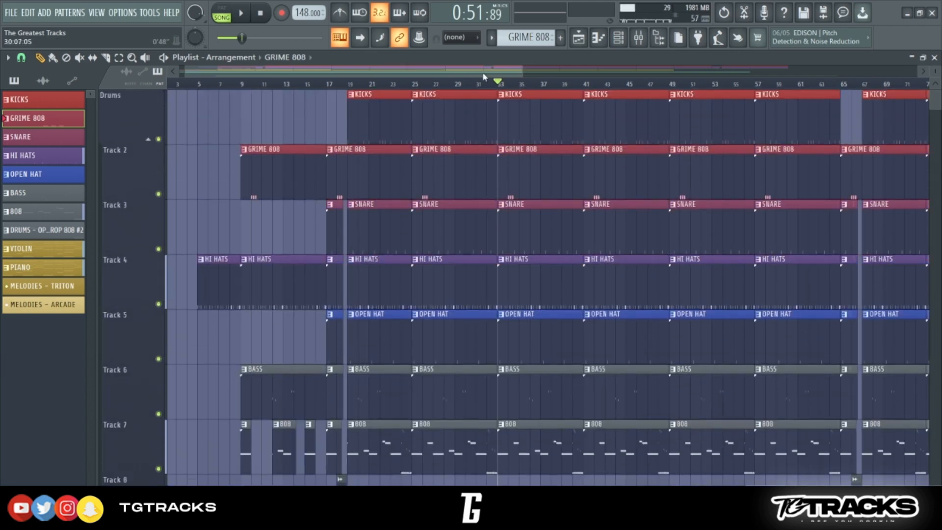
scroll(545, 180, up, 3)
right_click(544, 365)
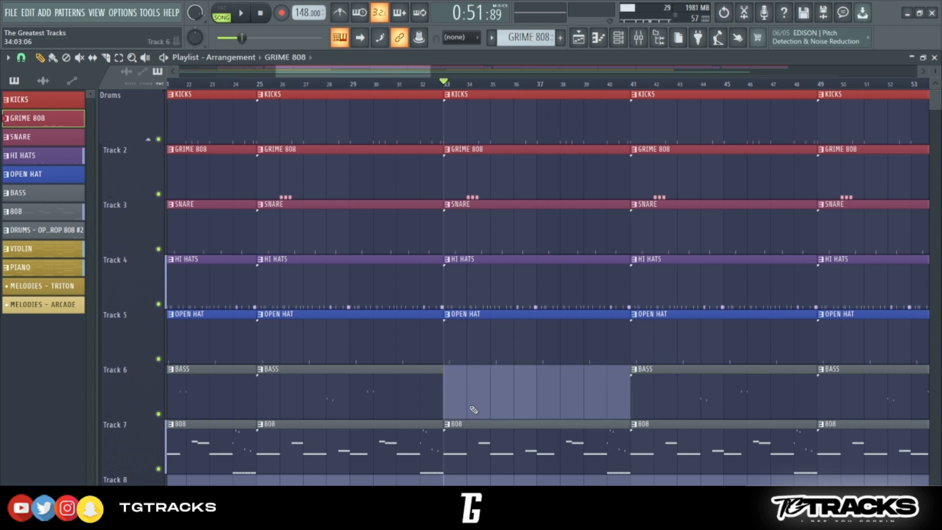
scroll(638, 344, down, 2)
- Play the arrangement from bar 33 and remove the violin clips from bars 41 to 56
key(space)
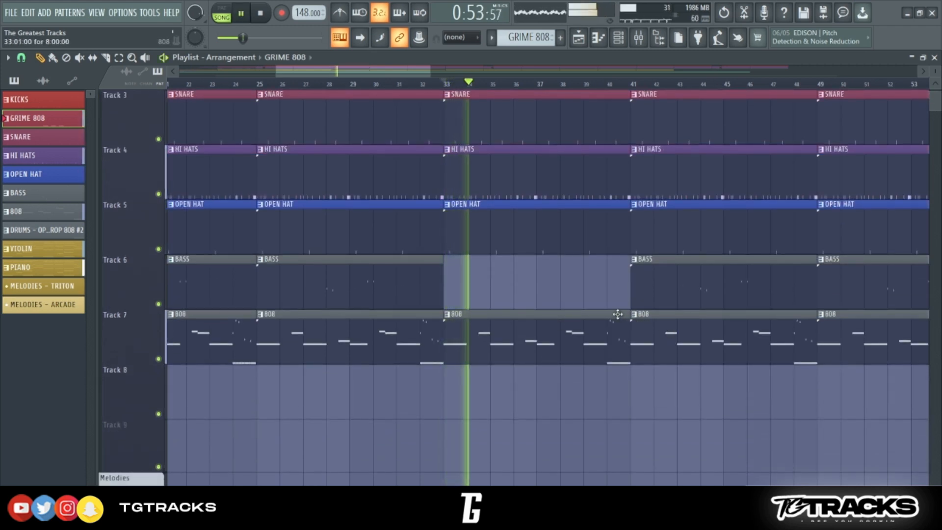
scroll(561, 291, up, 1)
scroll(560, 291, up, 1)
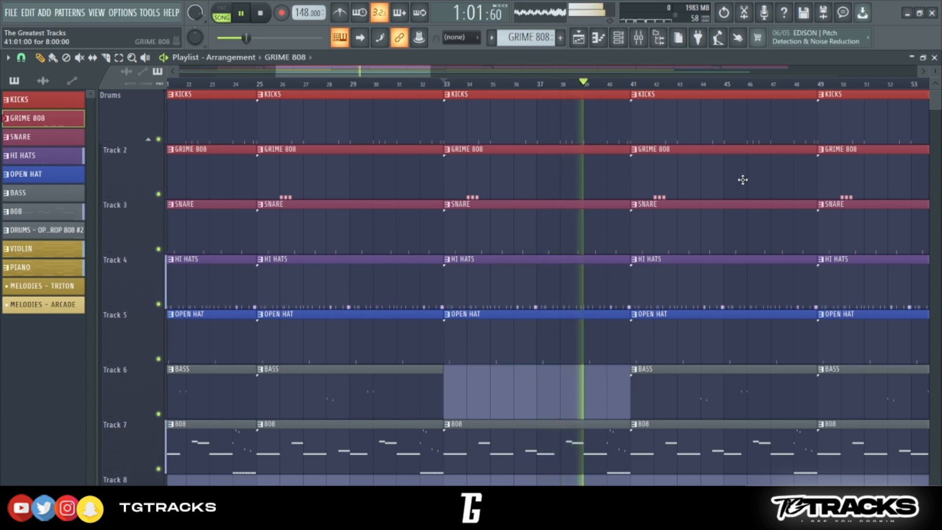
scroll(770, 157, down, 7)
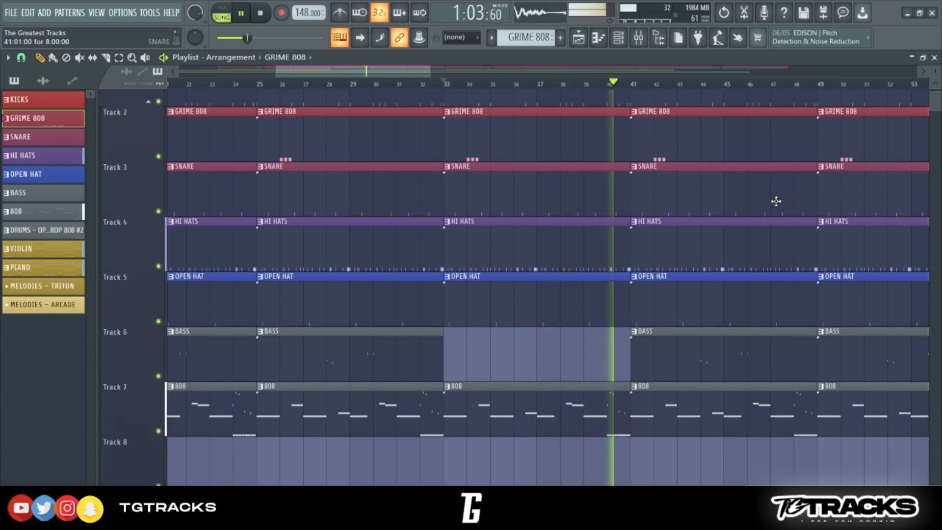
scroll(707, 270, up, 7)
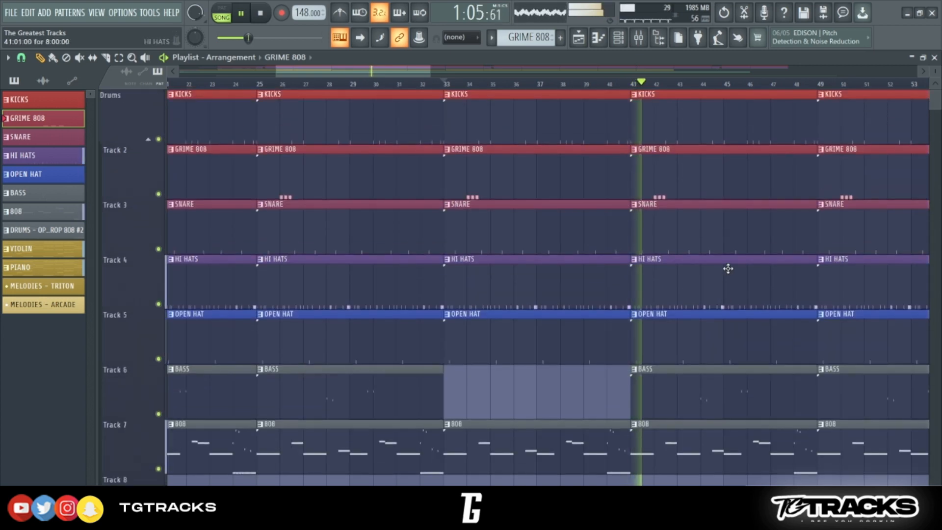
- Replace the 808 clips in bars 41 to 64 on Track 7 with the 808 2 pattern
scroll(723, 267, down, 4)
scroll(589, 267, down, 3)
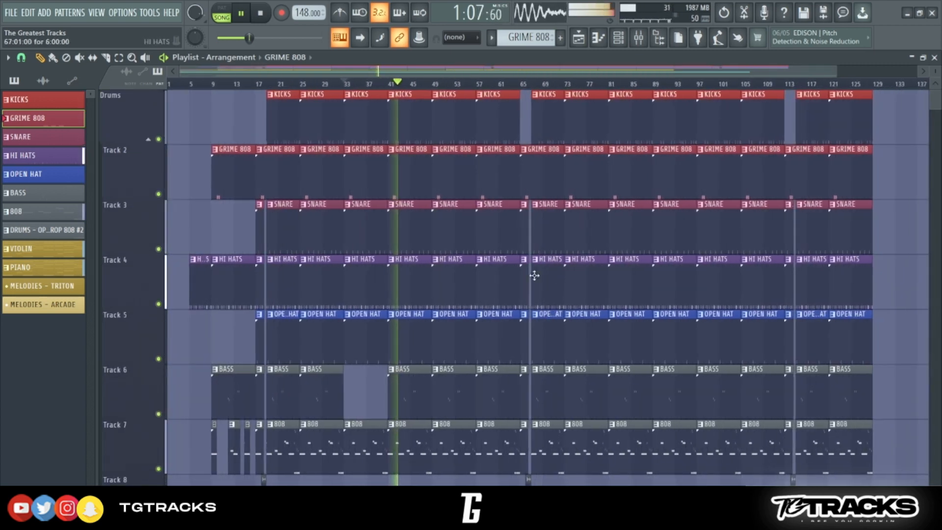
scroll(546, 273, down, 4)
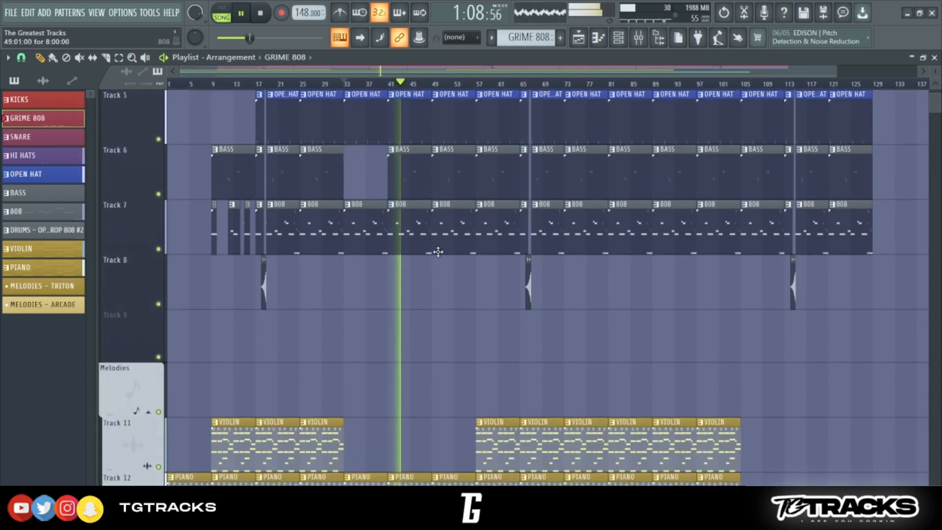
click(391, 207)
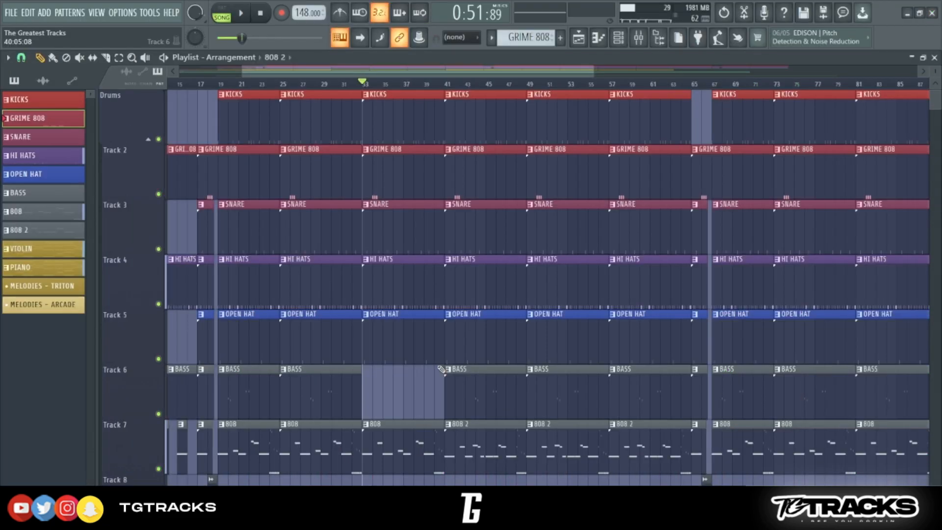
- Trim the kick, grime 808, snare, hi-hat and open-hat clips starting at bar 33 together so they end at bar 40
drag(431, 133, 429, 346)
scroll(421, 353, up, 3)
scroll(410, 352, up, 2)
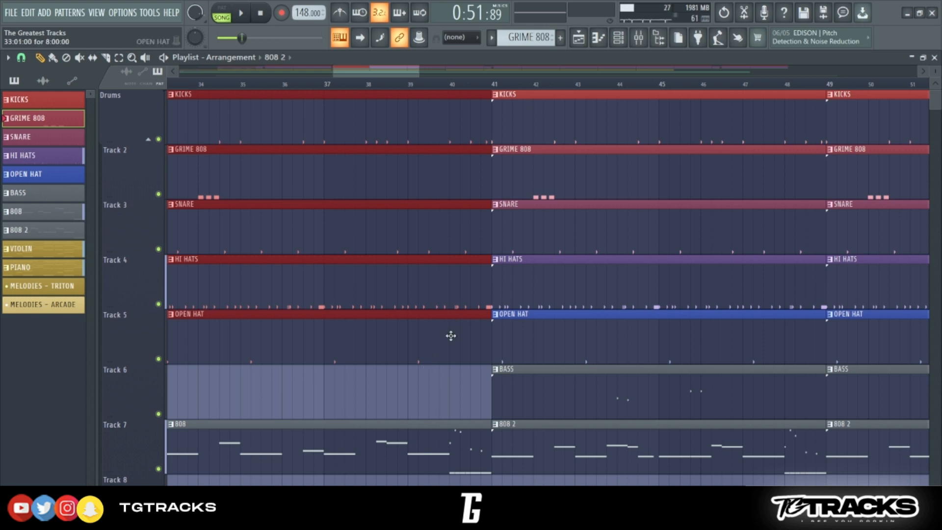
click(483, 348)
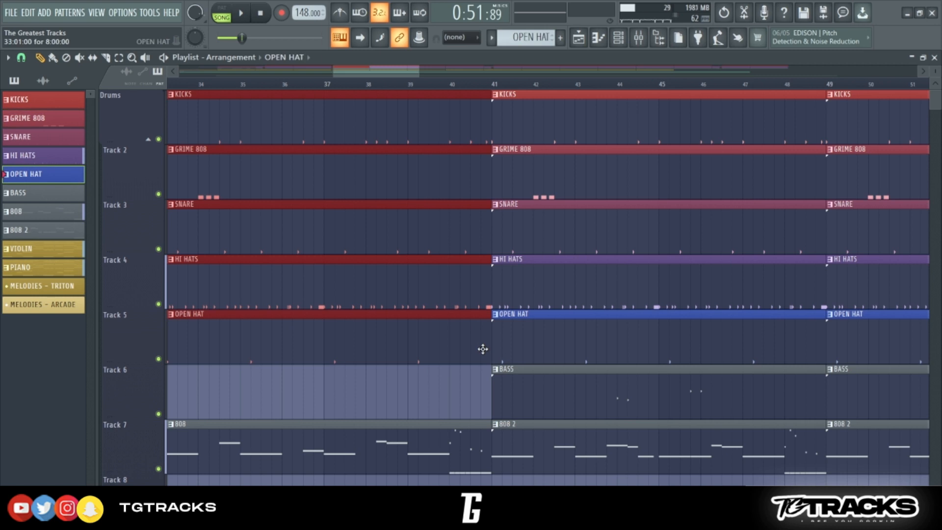
drag(491, 349, 447, 368)
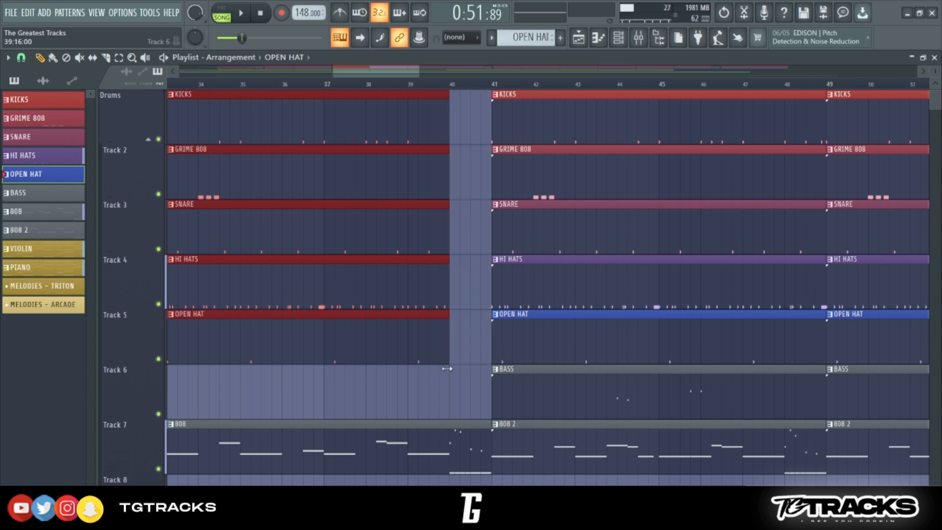
ctrl+click(478, 399)
scroll(464, 382, down, 3)
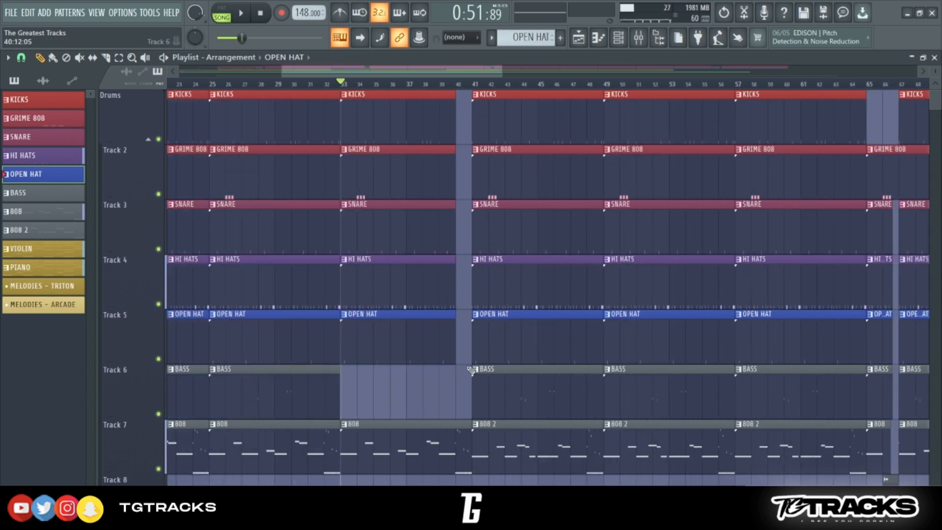
- Examine the full arrangement across the drum, bass, riser and melody tracks, focusing on the section from bar 33 to bar 65
scroll(470, 369, down, 4)
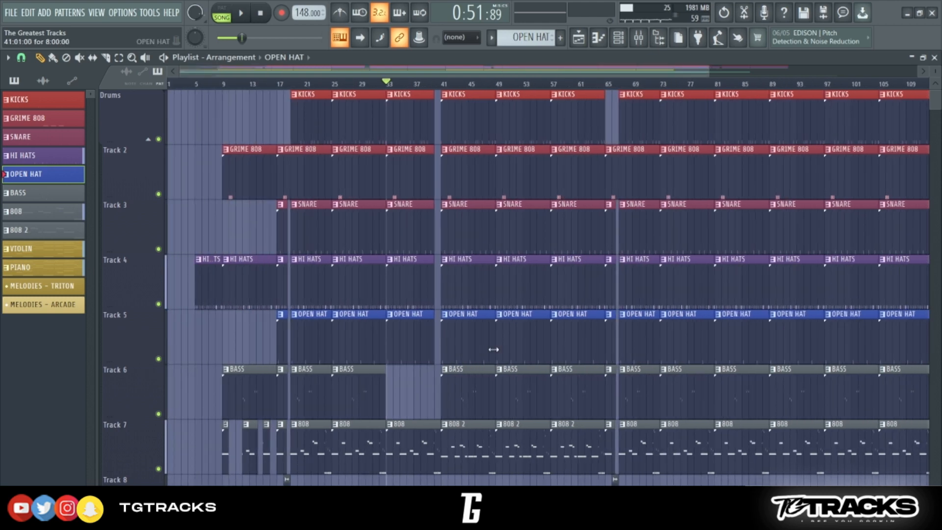
scroll(407, 312, up, 4)
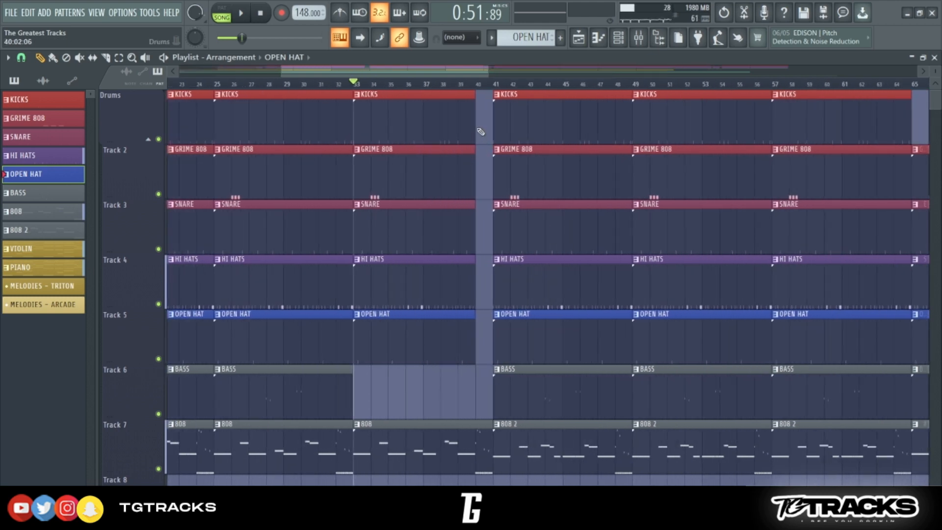
scroll(483, 294, down, 5)
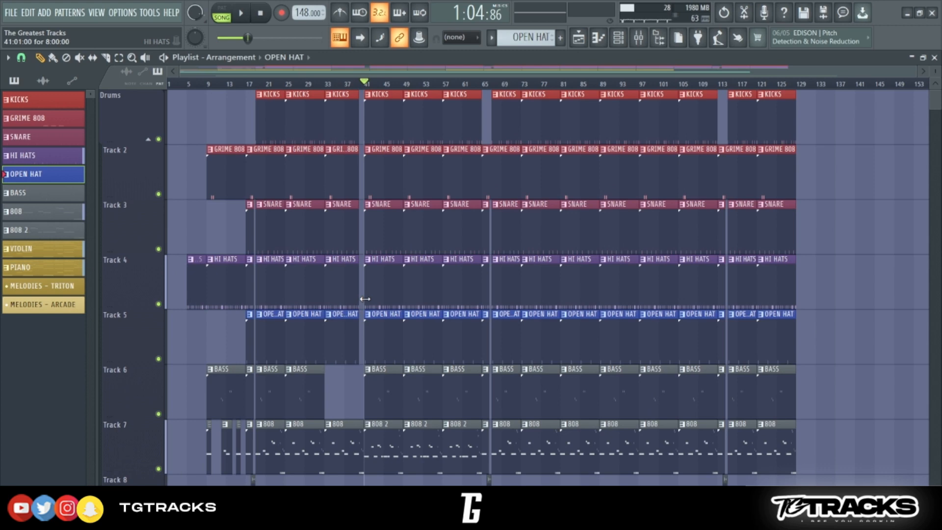
scroll(368, 273, down, 4)
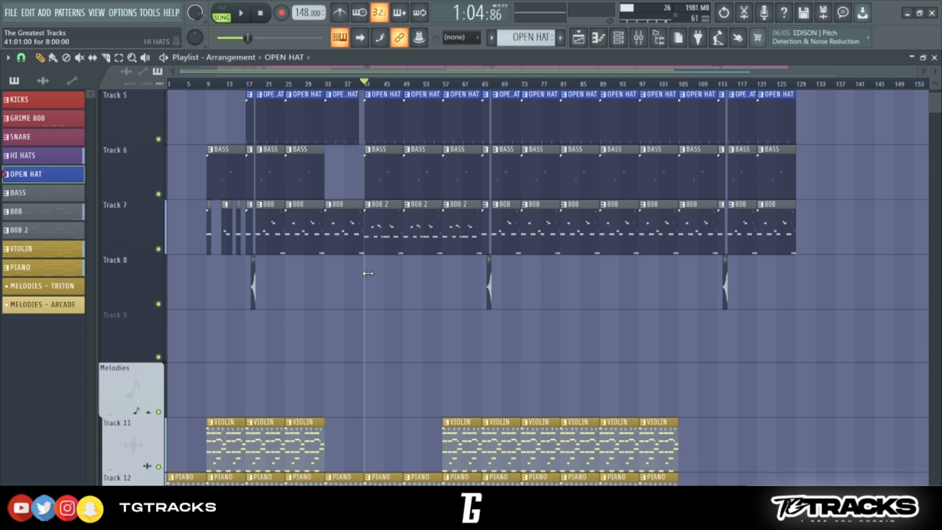
scroll(365, 274, up, 4)
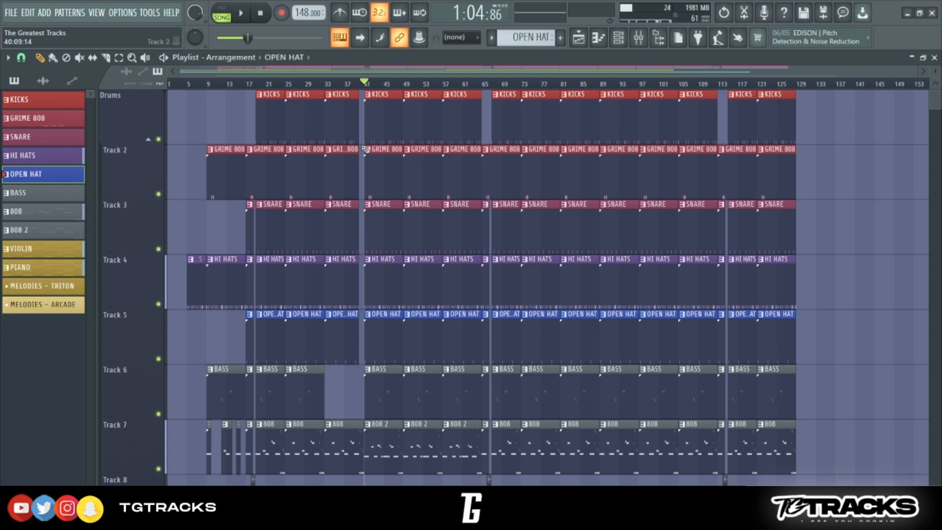
scroll(366, 142, up, 3)
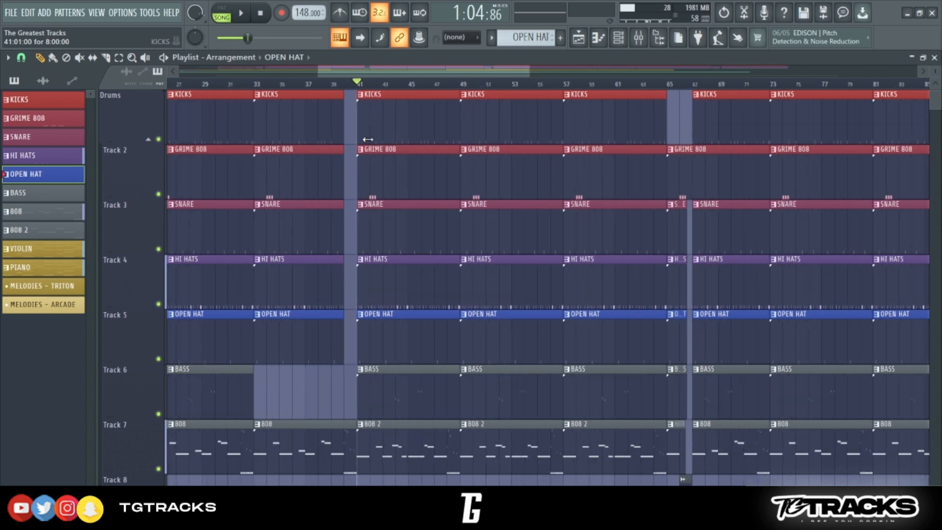
scroll(482, 144, down, 3)
scroll(482, 143, up, 3)
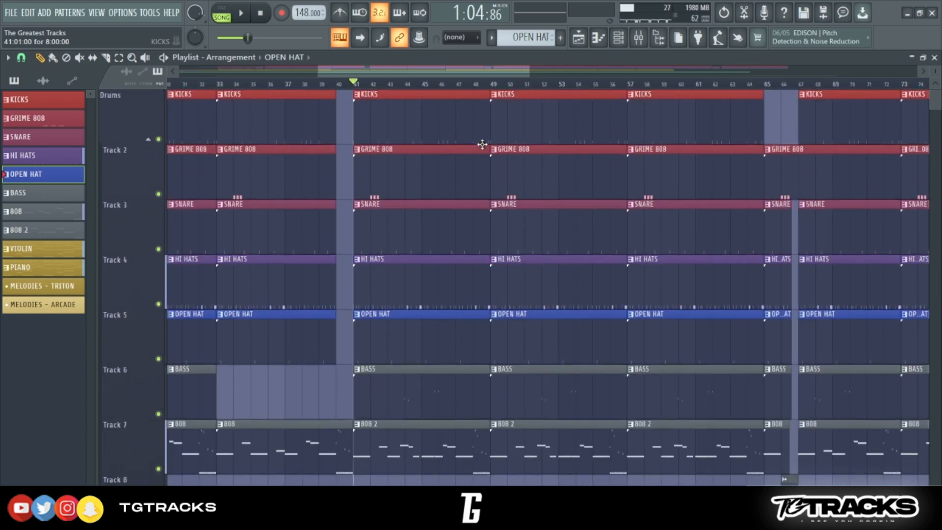
scroll(458, 148, down, 3)
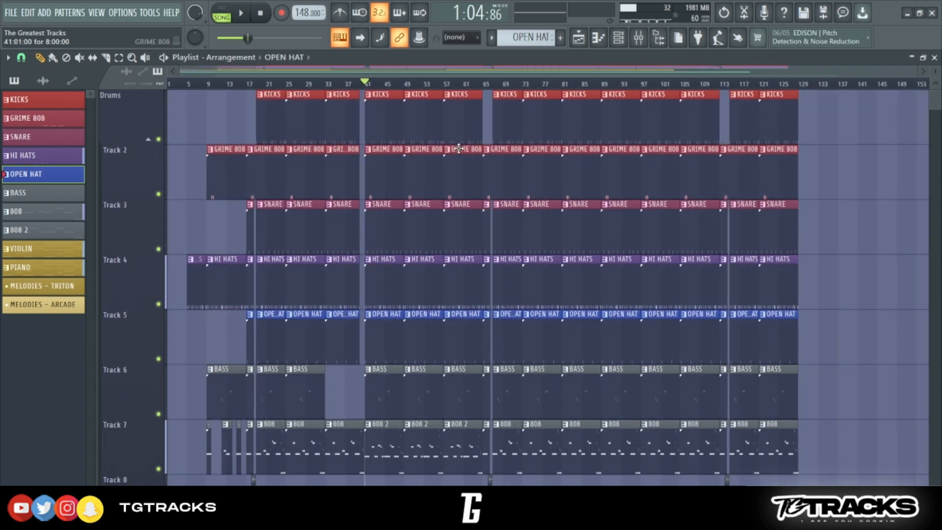
scroll(458, 147, down, 3)
scroll(516, 435, up, 3)
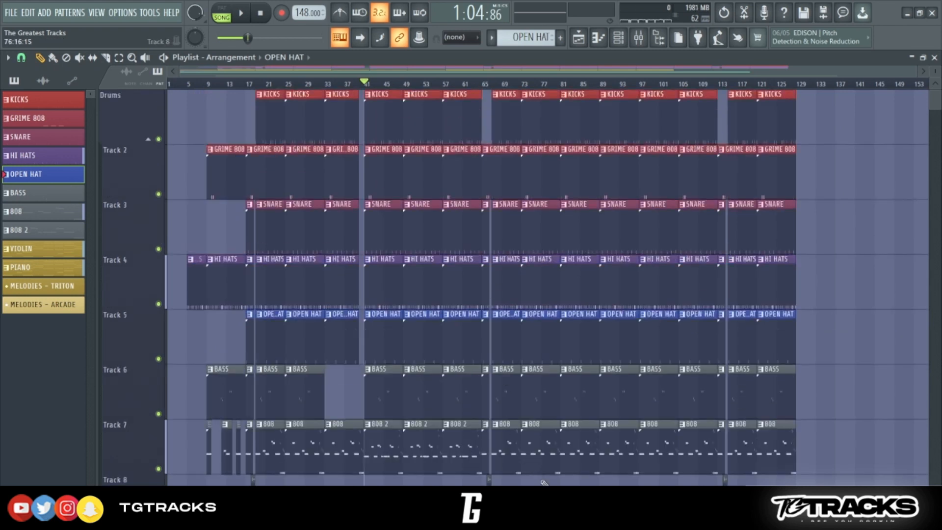
- Remove the bass clips from bars 41 to 64 and bars 81 to 112 on Track 6
scroll(557, 483, up, 3)
drag(679, 377, 772, 105)
ctrl+click(439, 131)
- Play the closing fill of the 808 2 pattern in the piano roll and return to the playlist
scroll(458, 134, down, 3)
scroll(368, 411, up, 3)
scroll(427, 399, down, 2)
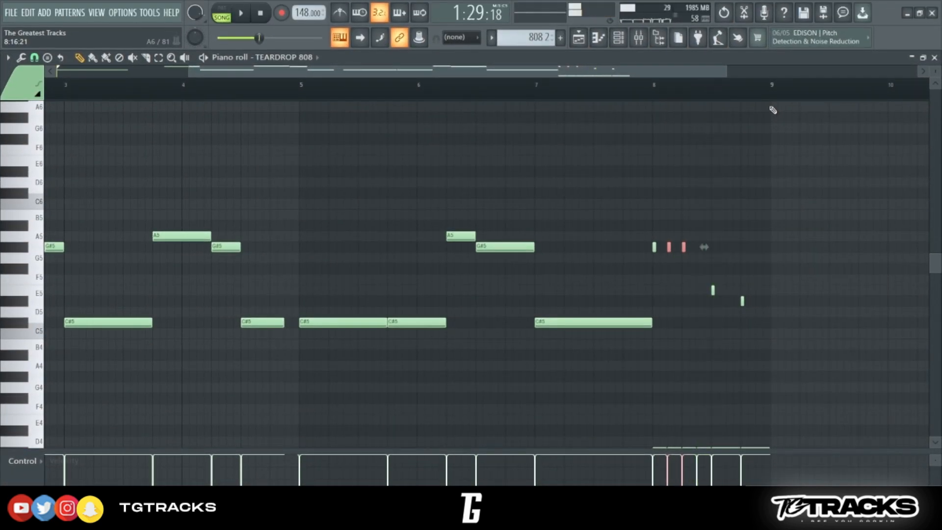
key(space)
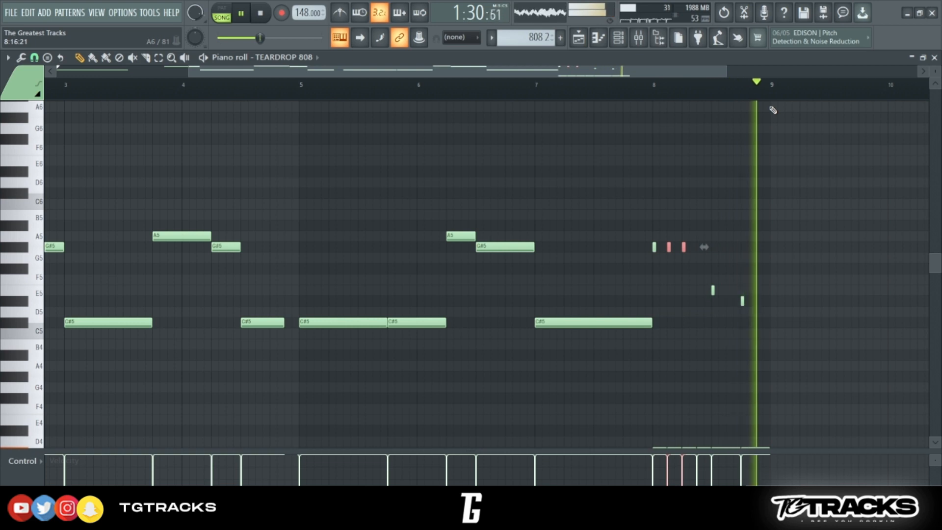
click(578, 37)
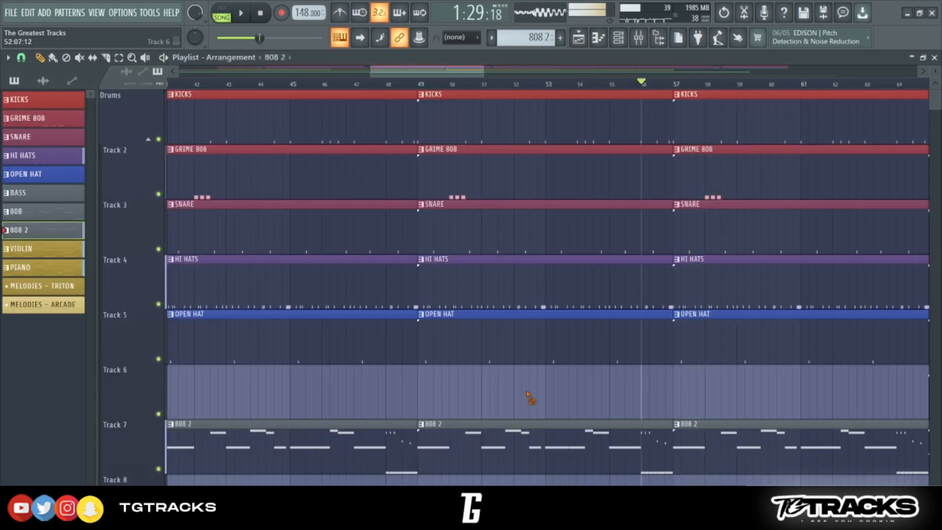
- Play the arrangement from bar 56 and clear all drum and 808 2 clips from bars 57 to 64
scroll(552, 385, down, 5)
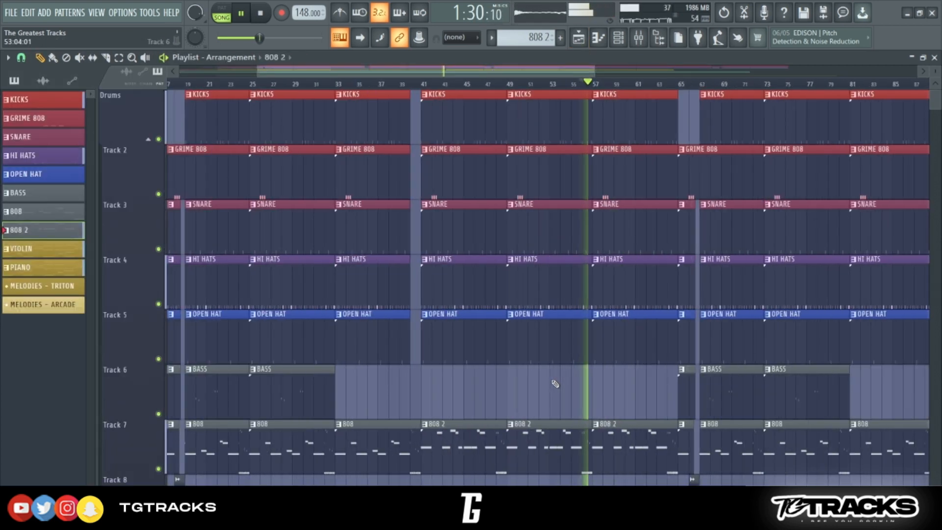
scroll(568, 304, down, 2)
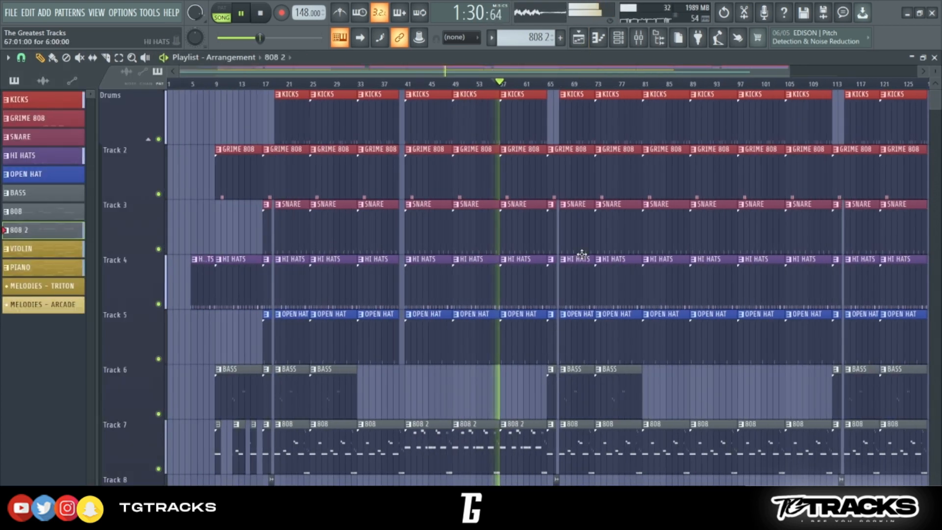
scroll(580, 219, down, 3)
scroll(507, 267, down, 4)
scroll(507, 266, down, 1)
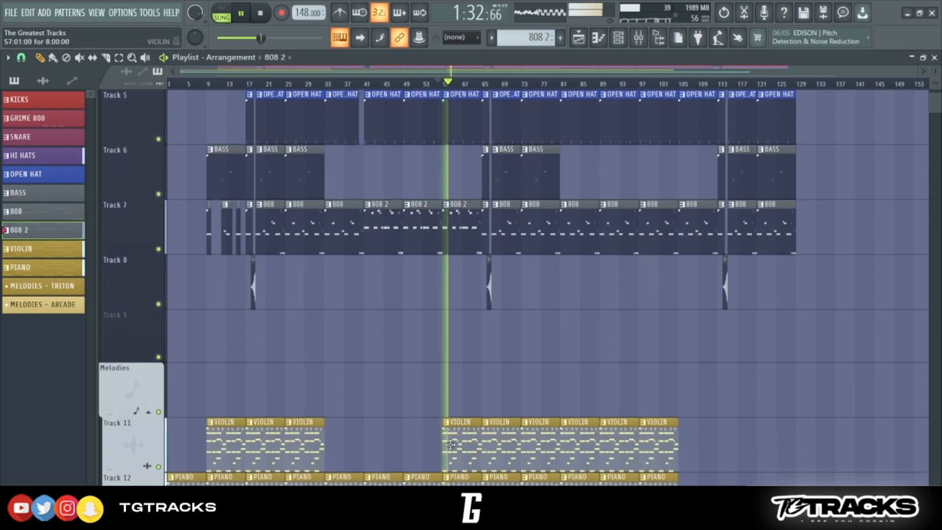
key(space)
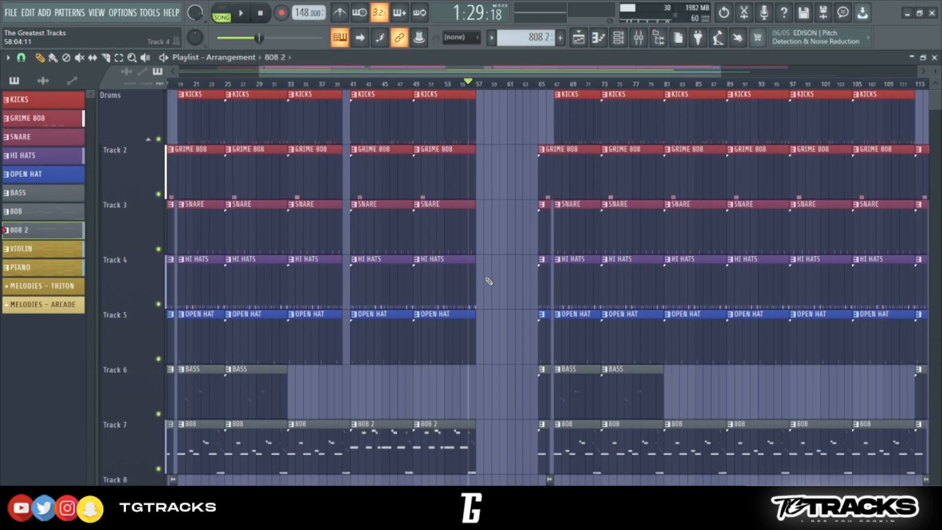
- Duplicate the 808 2 clip at bar 49 on Track 7 into bars 57 to 64
scroll(488, 281, down, 6)
scroll(489, 281, up, 3)
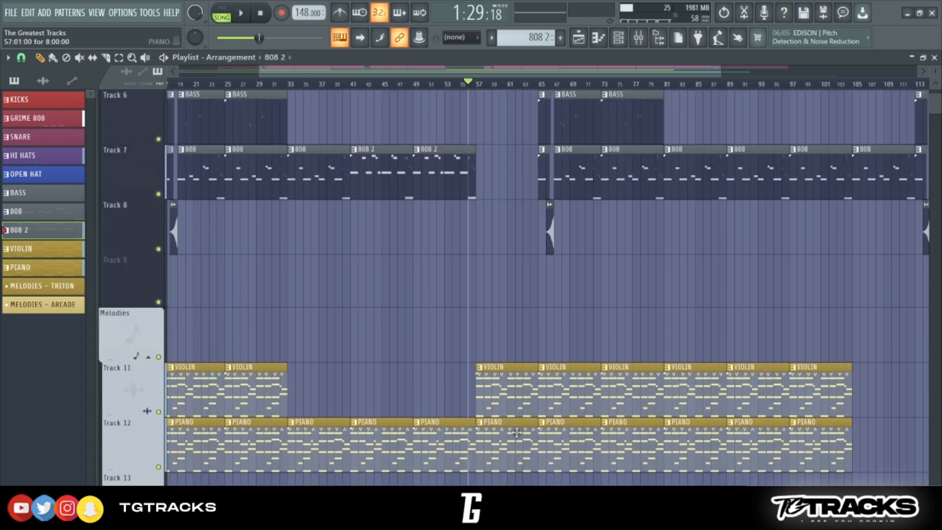
scroll(501, 346, up, 5)
ctrl+click(463, 432)
key(ctrl+b)
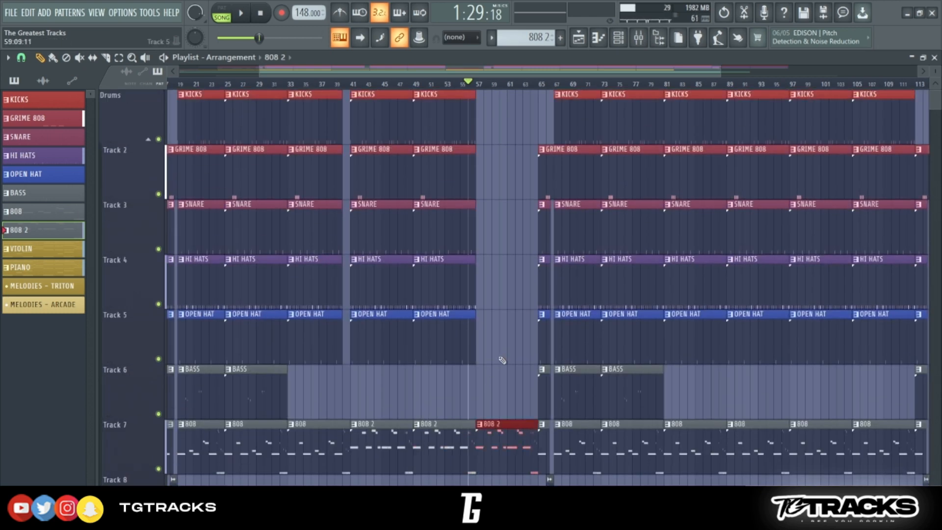
- Duplicate the hi-hat clip at bar 49 on Track 4 into bar 57 and trim the copy's start to bar 61
scroll(479, 309, up, 4)
ctrl+click(447, 294)
key(ctrl+b)
drag(468, 293, 535, 295)
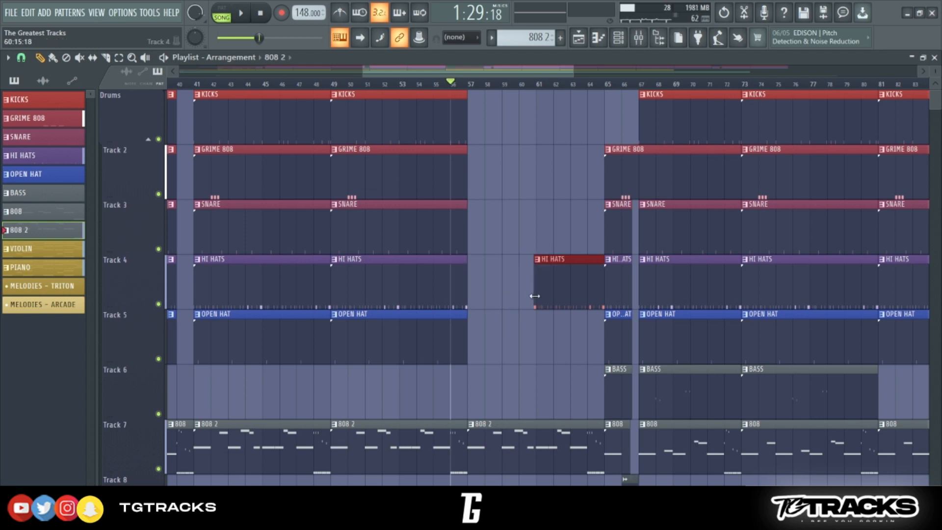
click(557, 227)
- Check the riser and melody clips and play back the stripped-down break in bars 57 to 64
scroll(373, 300, down, 6)
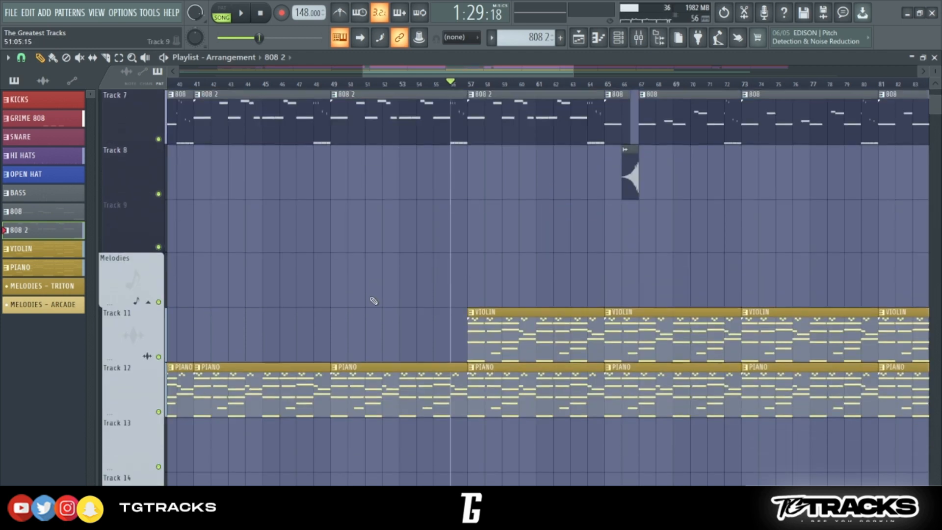
scroll(373, 301, down, 4)
scroll(483, 179, up, 6)
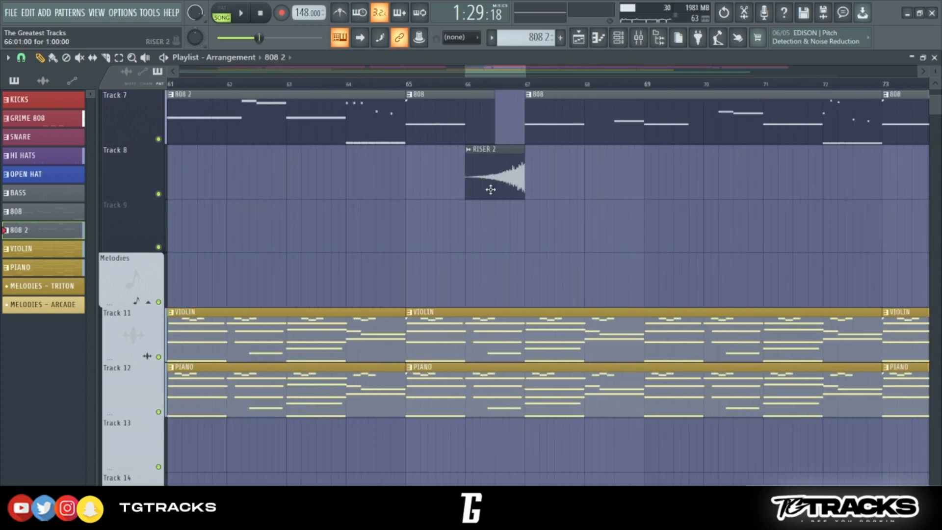
scroll(391, 206, down, 8)
scroll(355, 254, up, 6)
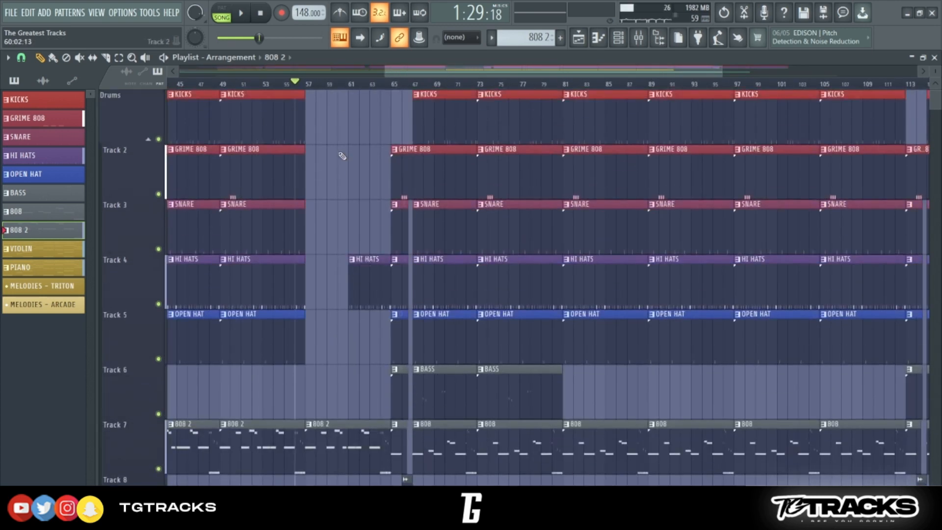
key(space)
scroll(299, 194, up, 5)
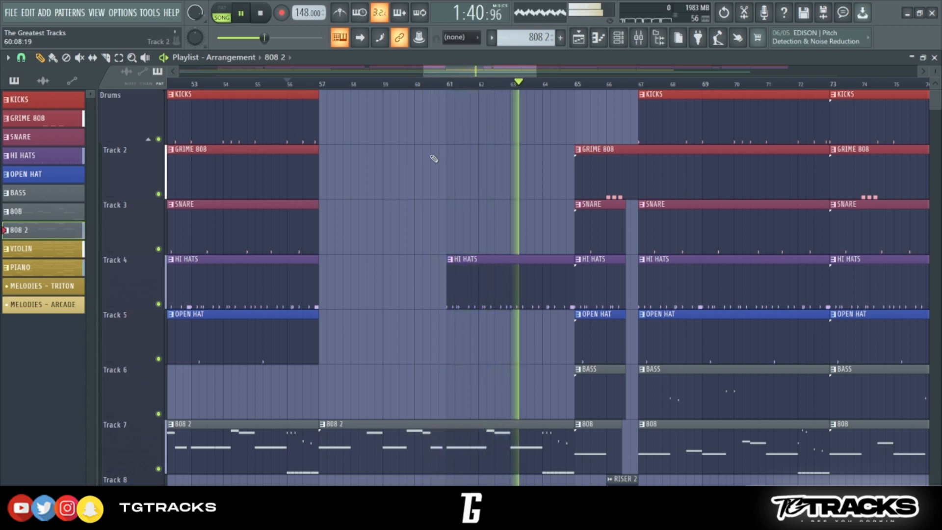
scroll(439, 160, down, 3)
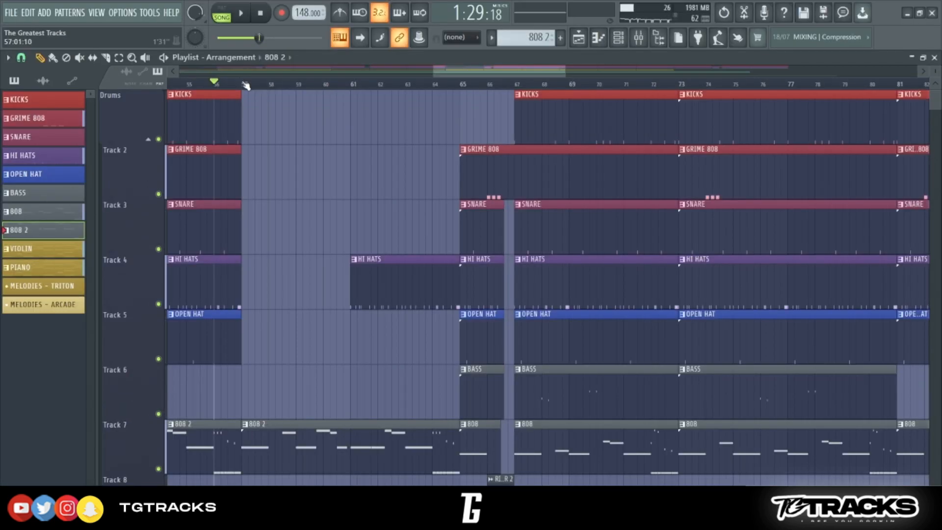
- Set the playback position to bar 57, delete the violin and piano clips from bars 81 to 104, and select the earlier melody clips for copying
click(242, 82)
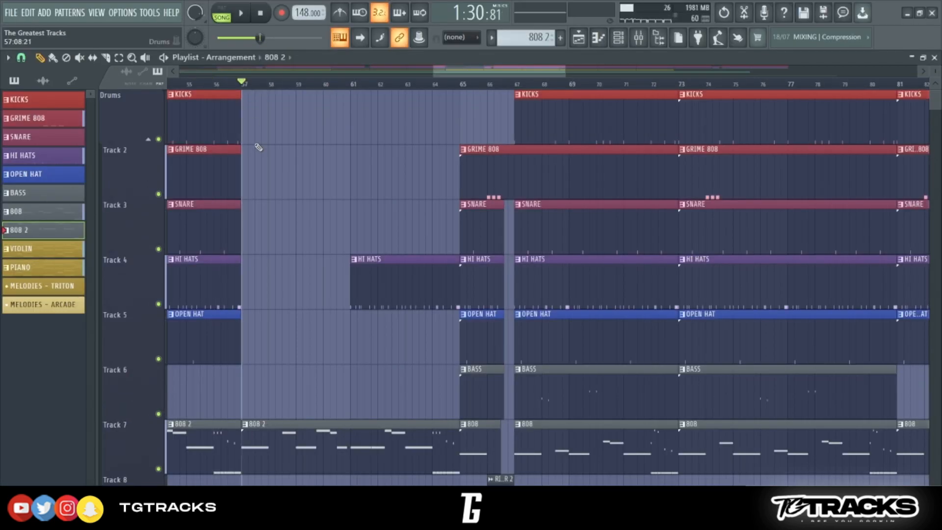
scroll(534, 314, down, 8)
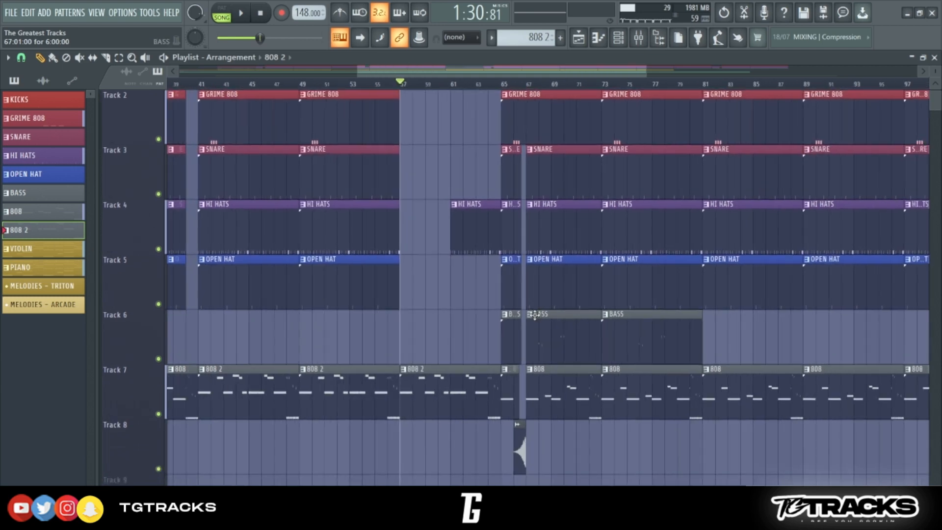
scroll(302, 325, up, 1)
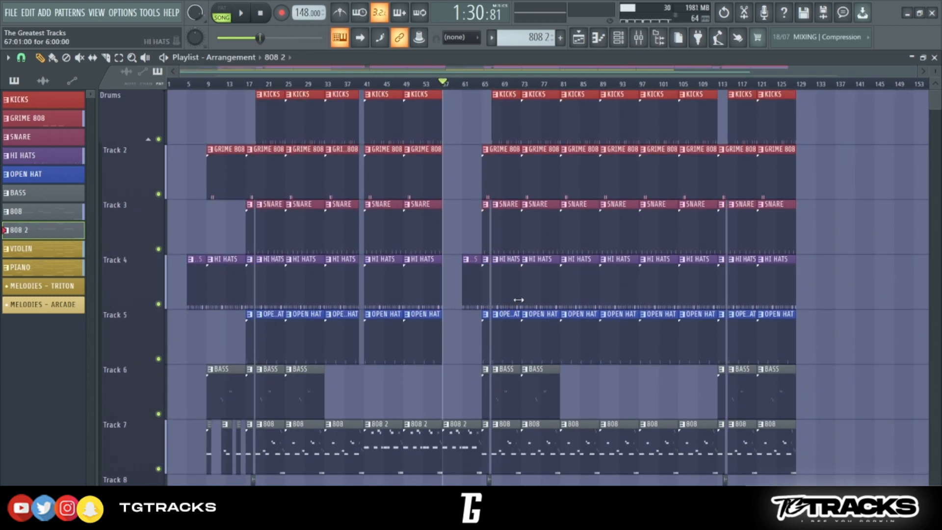
scroll(514, 298, down, 6)
scroll(473, 298, up, 6)
scroll(598, 220, down, 4)
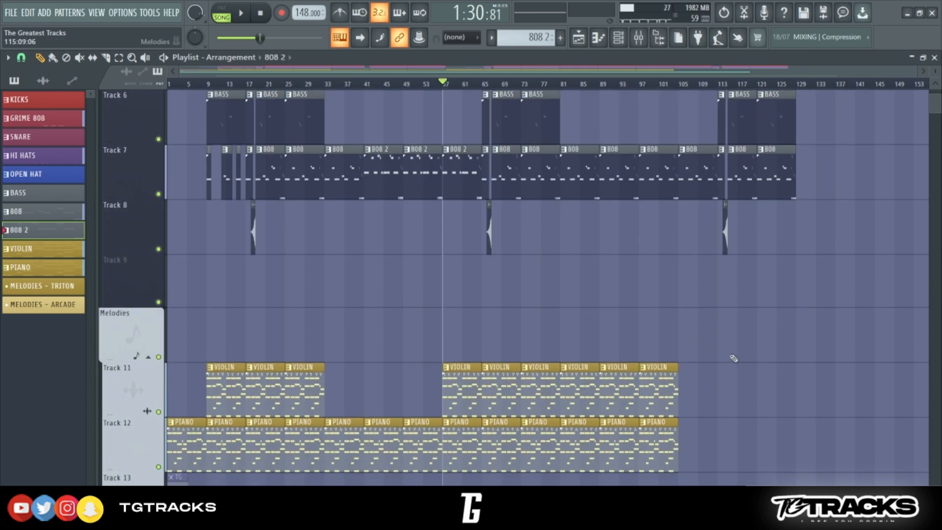
right_click(586, 382)
right_click(587, 431)
right_click(619, 441)
right_click(650, 437)
right_click(648, 412)
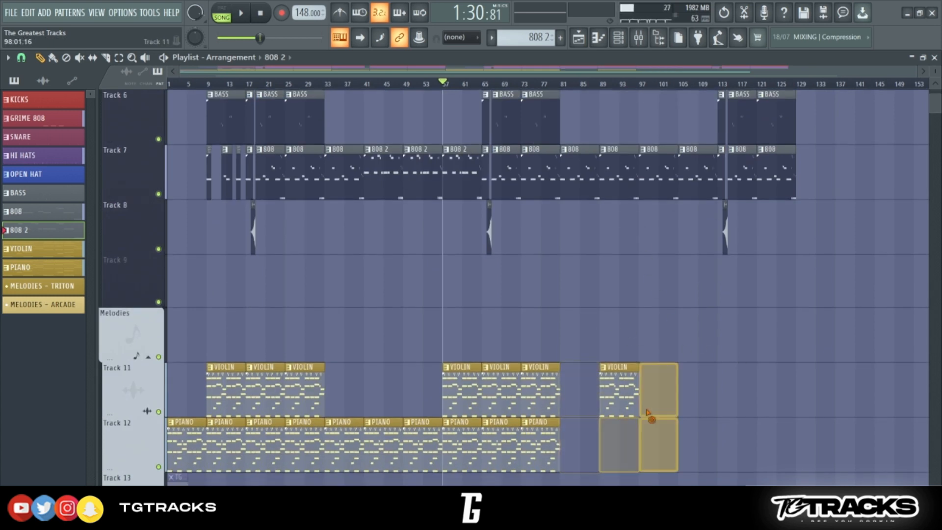
right_click(622, 392)
drag(655, 307, 232, 437)
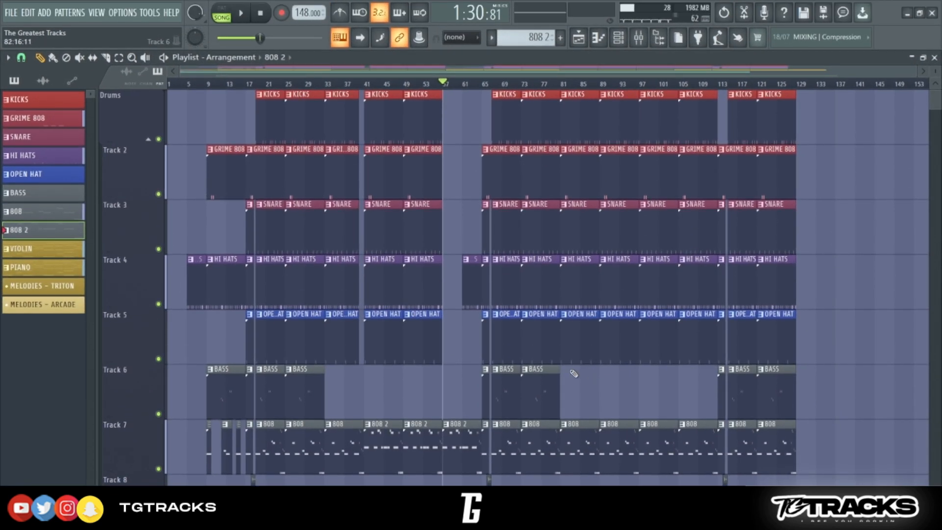
- Delete the drum and 808 clips from bars 81 to 112
drag(577, 361, 691, 93)
drag(678, 472, 579, 444)
key(Delete)
- Copy the drum and 808 clips from bars 33 to 64 so the copy starts at bar 81, and clear the selection
drag(459, 447, 336, 93)
drag(337, 107, 567, 116)
scroll(559, 117, up, 3)
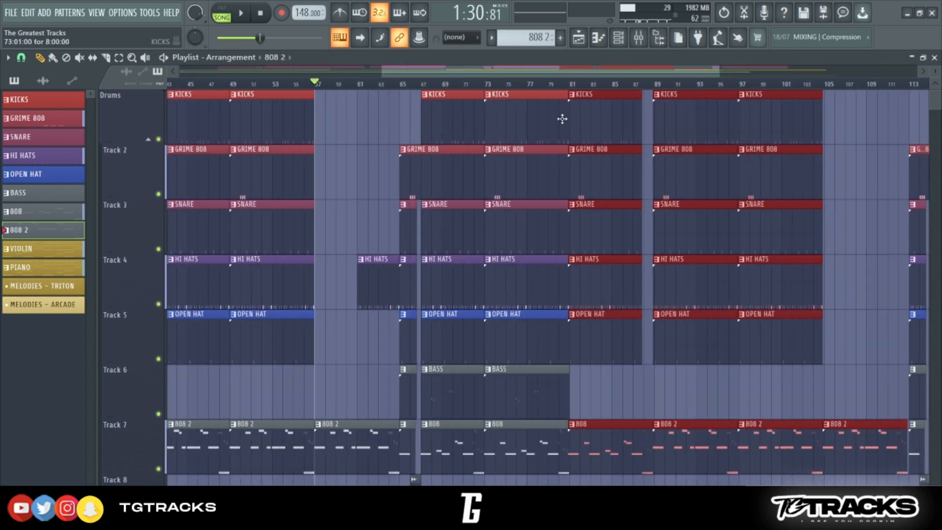
scroll(559, 117, up, 4)
click(525, 120)
click(604, 407)
scroll(603, 407, down, 7)
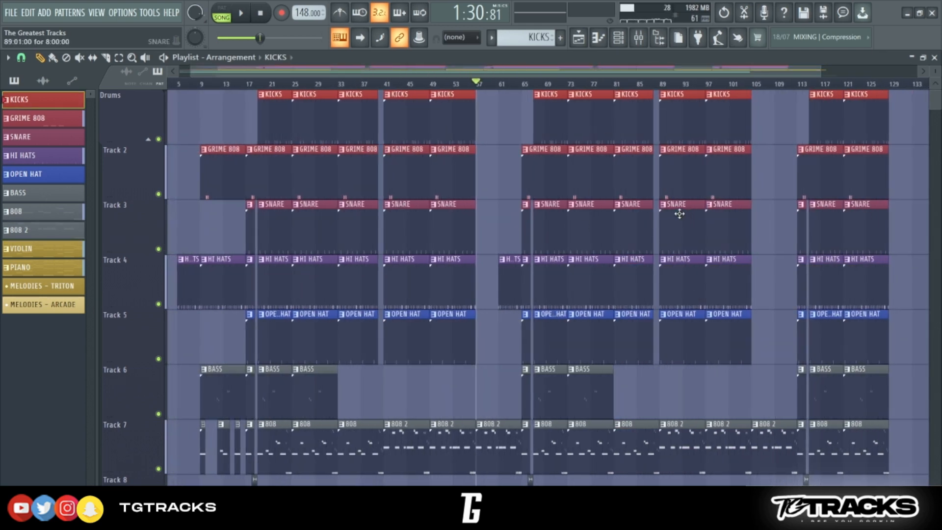
- Try to extend the five drum clips starting at bar 81 and undo the changes
scroll(676, 211, up, 3)
drag(608, 118, 646, 346)
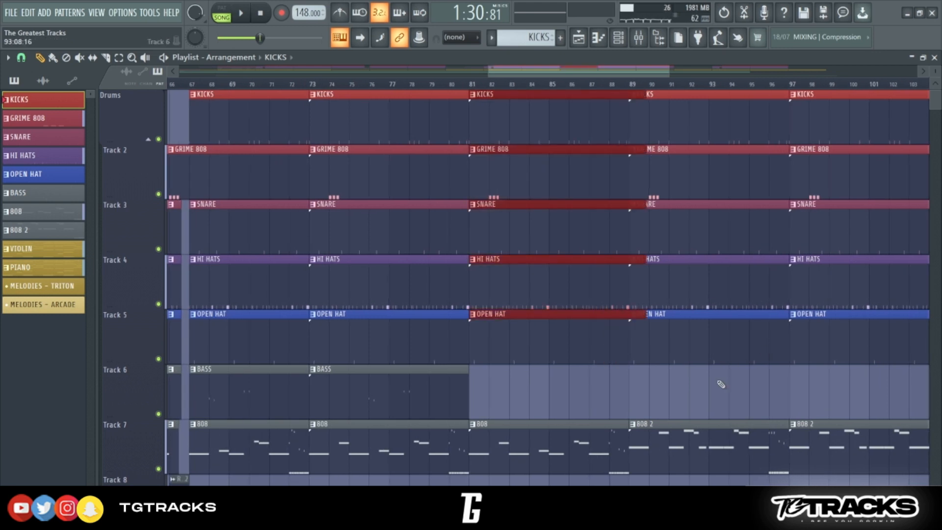
key(ctrl+z)
right_click(523, 433)
key(ctrl+z)
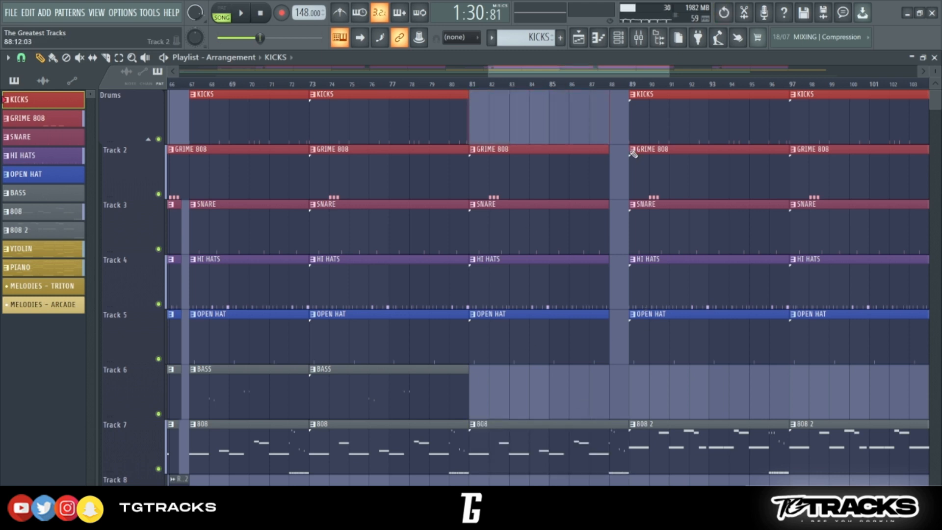
- Review the full song structure from the intro to the final drop
scroll(447, 263, down, 5)
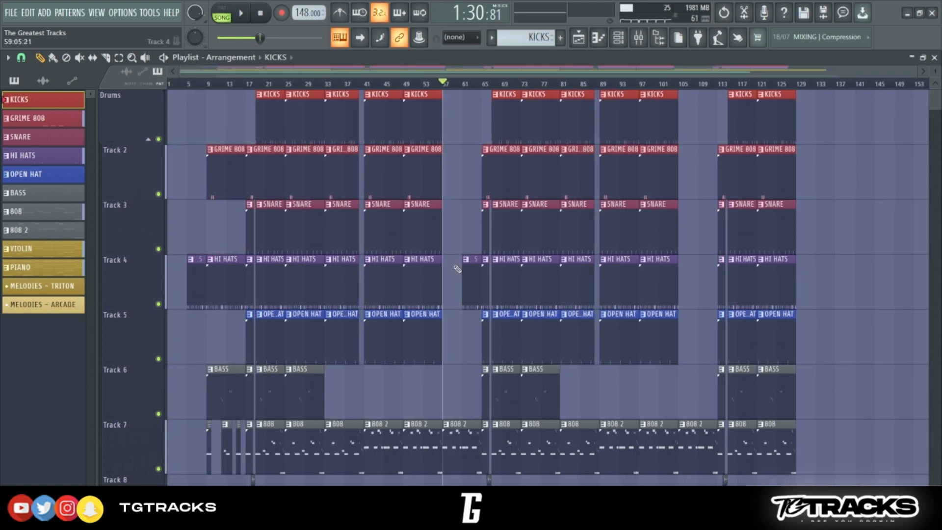
scroll(658, 280, down, 3)
scroll(609, 296, up, 3)
scroll(149, 157, up, 2)
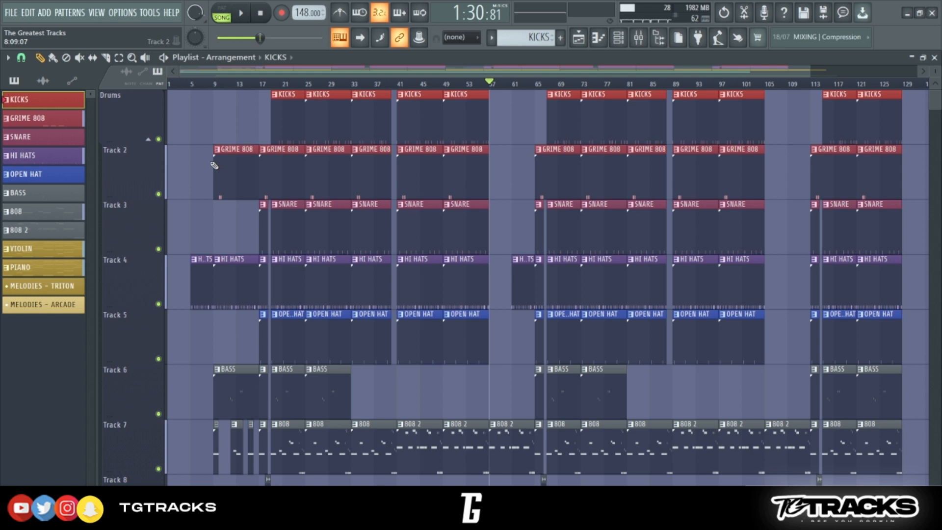
scroll(255, 201, down, 2)
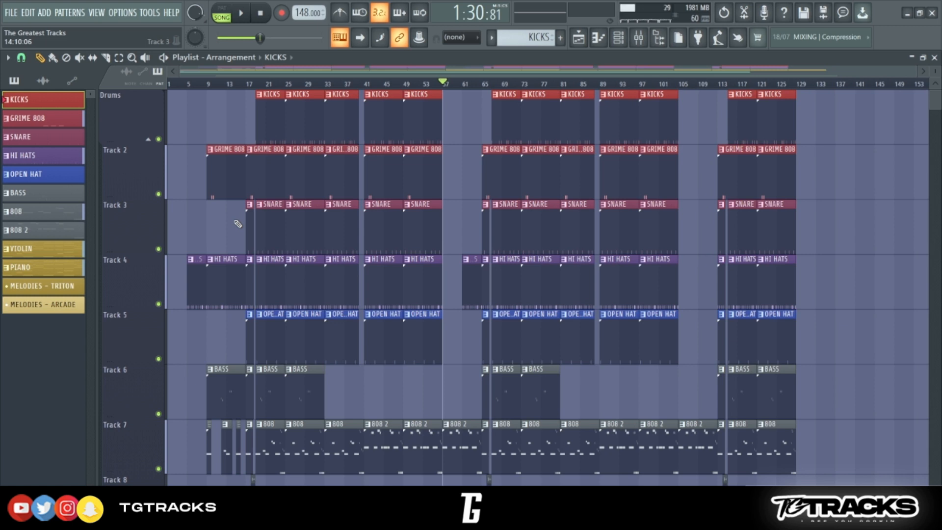
scroll(147, 253, up, 2)
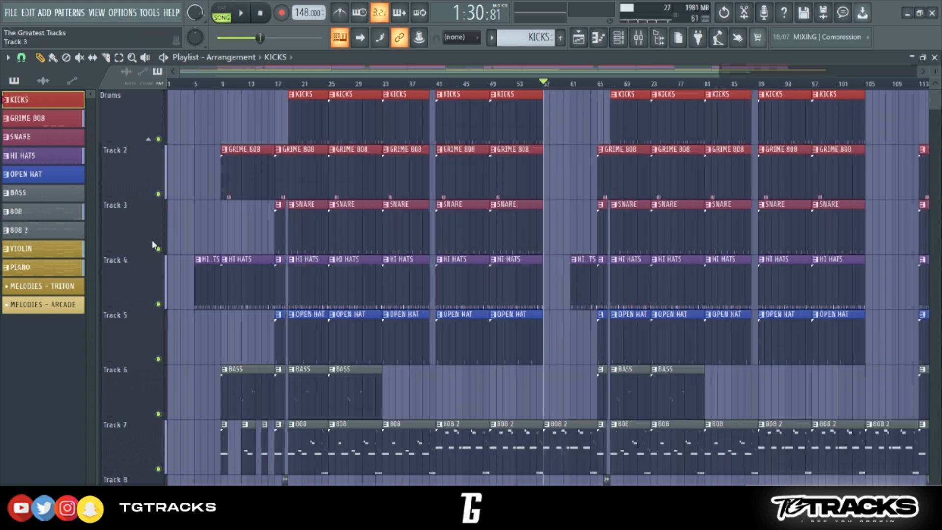
scroll(151, 243, down, 1)
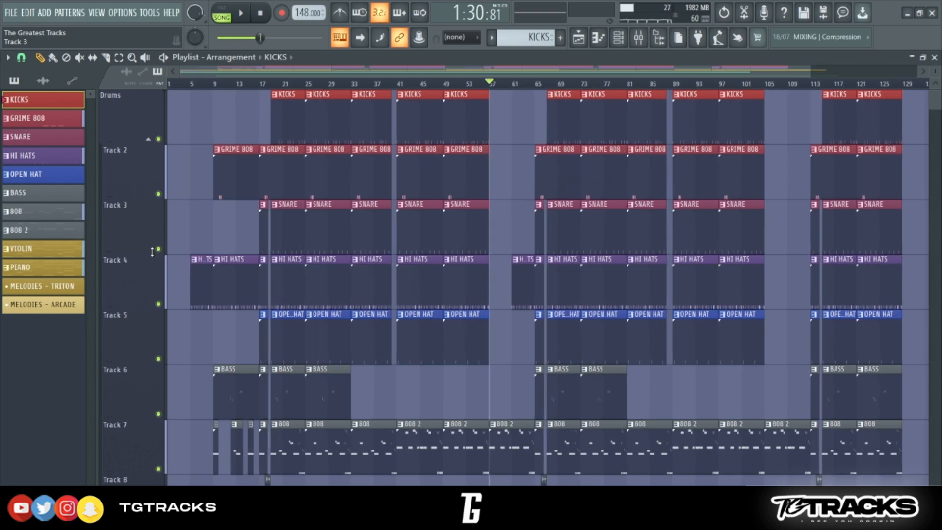